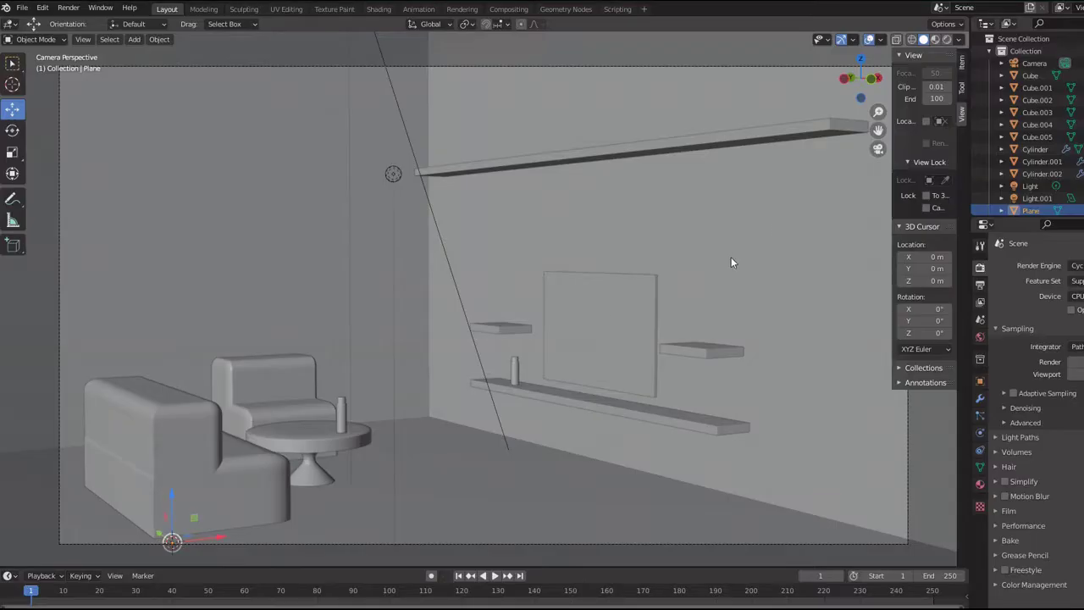
Step: Add a new cube mesh and flatten it along Z
{"action": "key", "text": "shift+a"}
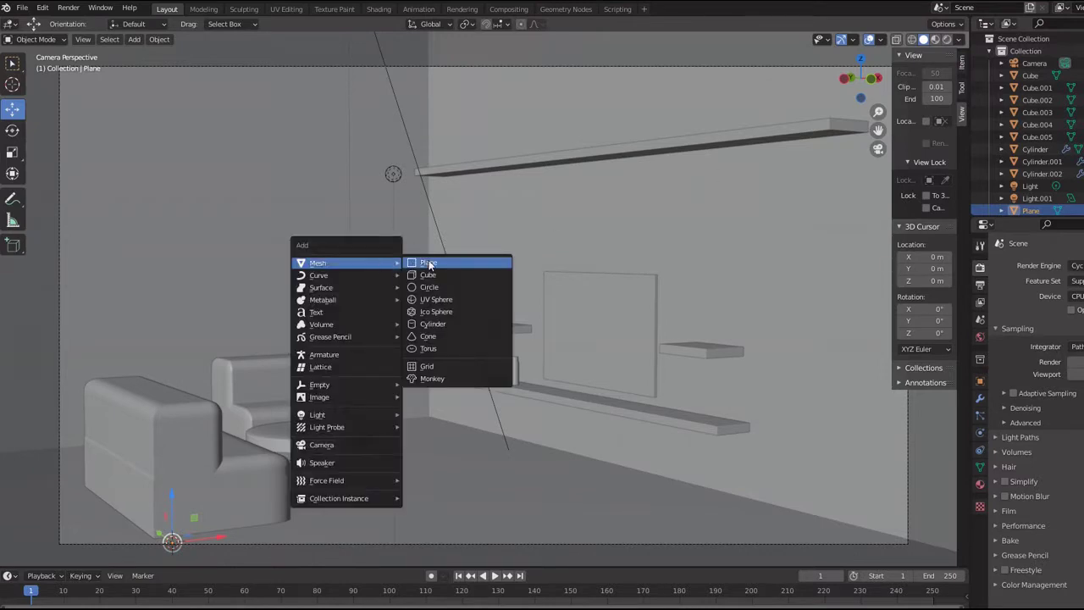
{"action": "left_click", "coordinate": [449, 276]}
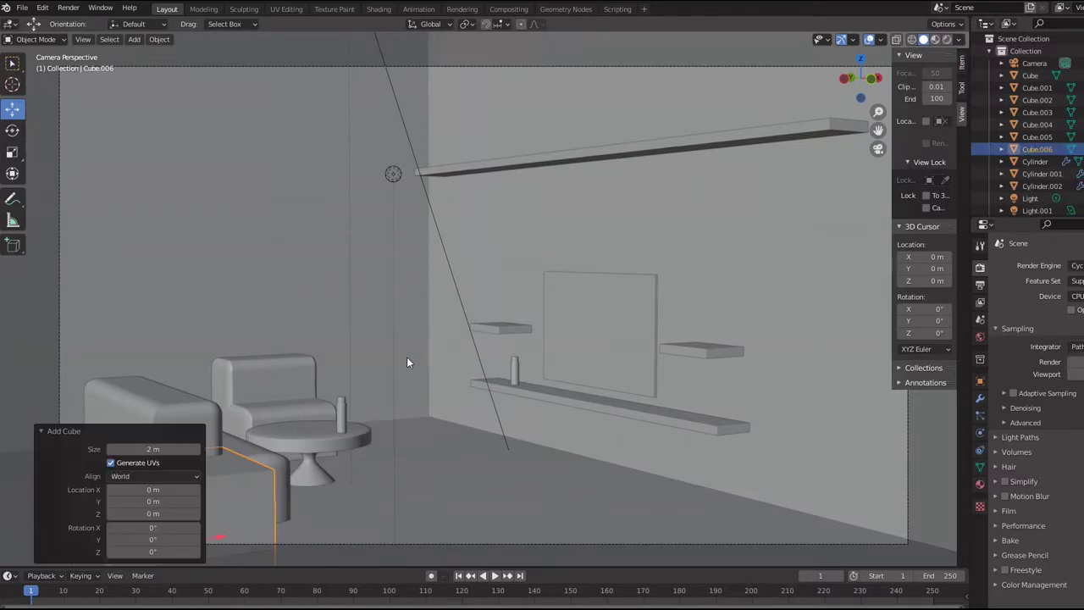
{"action": "key", "text": "s"}
{"action": "key", "text": "z"}
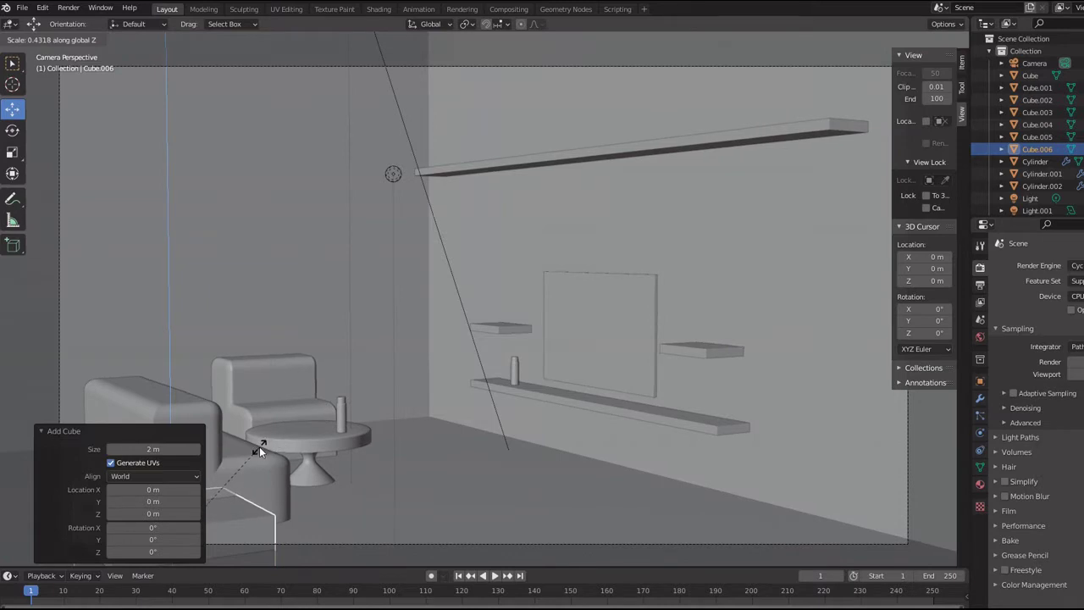
{"action": "left_click", "coordinate": [260, 450]}
Step: Lift the cube above the table, shift it along Y, and thin it to 0.184 on Z
{"action": "left_click", "coordinate": [198, 521]}
{"action": "left_click", "coordinate": [176, 510]}
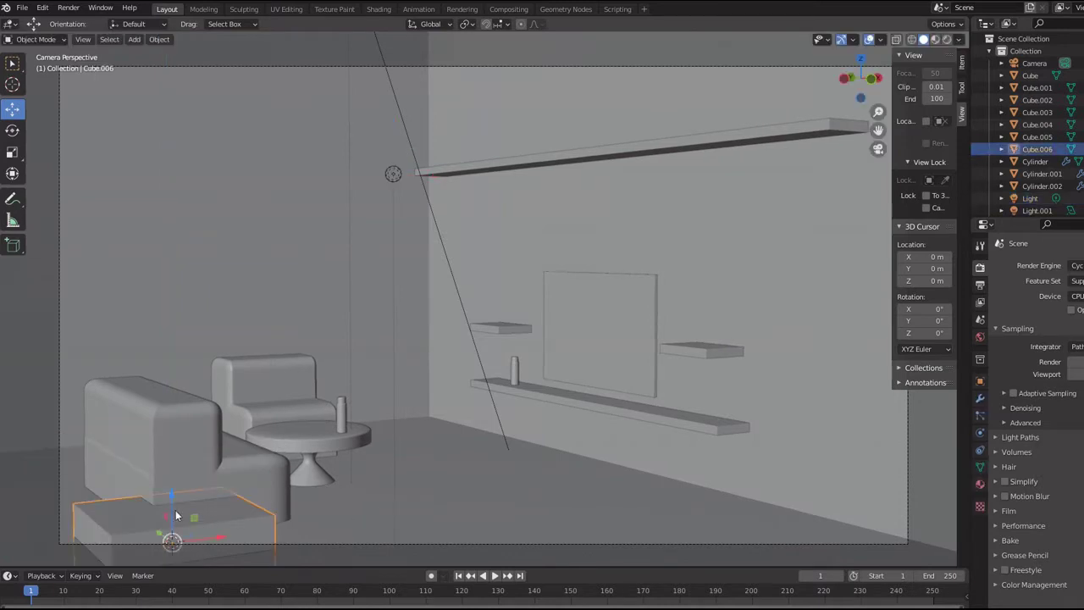
{"action": "mouse_move", "coordinate": [175, 497]}
{"action": "left_mouse_down"}
{"action": "mouse_move", "coordinate": [169, 409]}
{"action": "mouse_move", "coordinate": [398, 410]}
{"action": "left_mouse_up"}
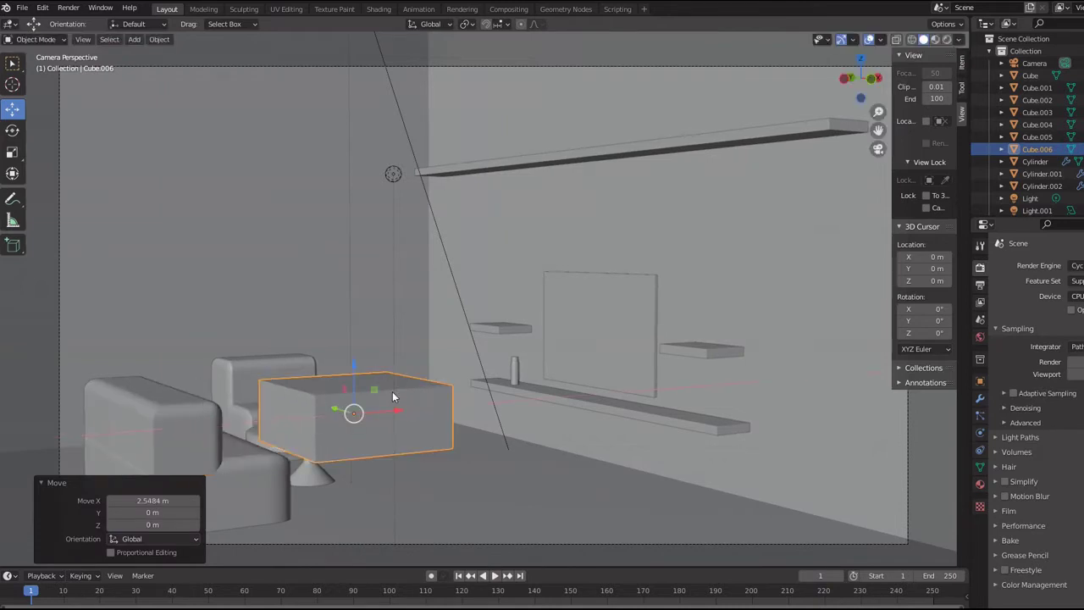
{"action": "key", "text": "g"}
{"action": "key", "text": "y"}
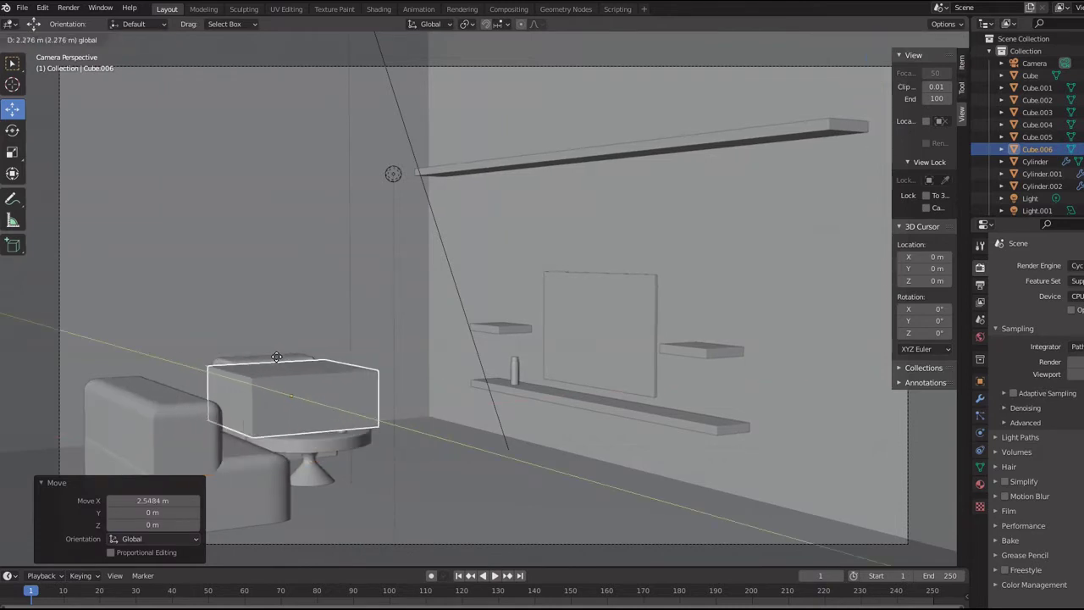
{"action": "left_click", "coordinate": [284, 361]}
{"action": "key", "text": "s"}
{"action": "key", "text": "z"}
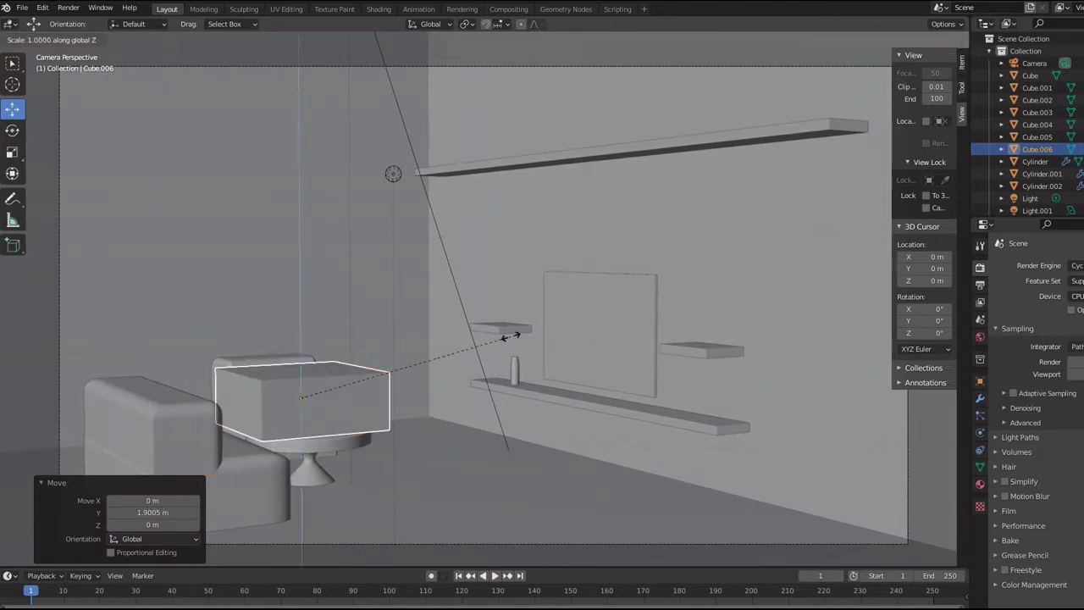
{"action": "left_click", "coordinate": [451, 378]}
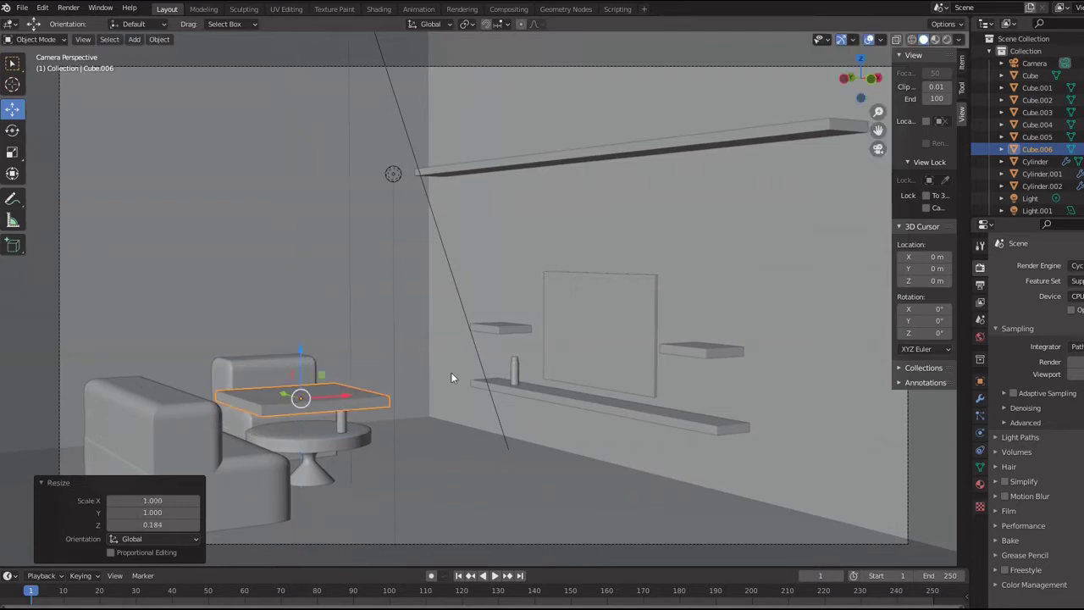
Step: Shrink the slab to 0.475 then 0.743, raise it to Z 3.98 m, and hide the walls
{"action": "key", "text": "s"}
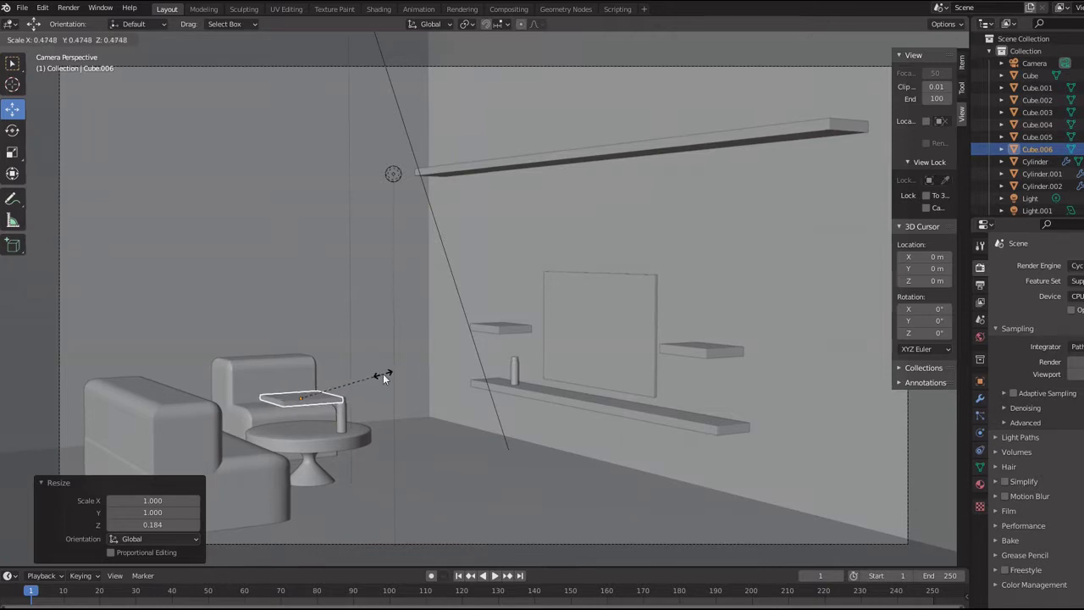
{"action": "left_click", "coordinate": [383, 374]}
{"action": "mouse_move", "coordinate": [300, 354]}
{"action": "left_mouse_down"}
{"action": "mouse_move", "coordinate": [315, 230]}
{"action": "mouse_move", "coordinate": [405, 117]}
{"action": "left_mouse_up"}
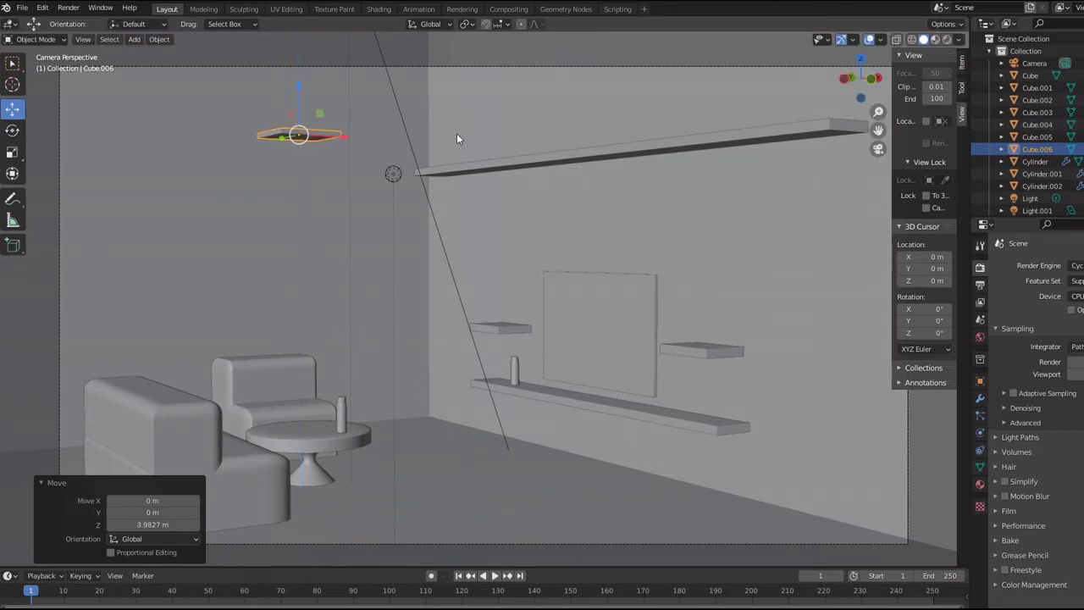
{"action": "key", "text": "s"}
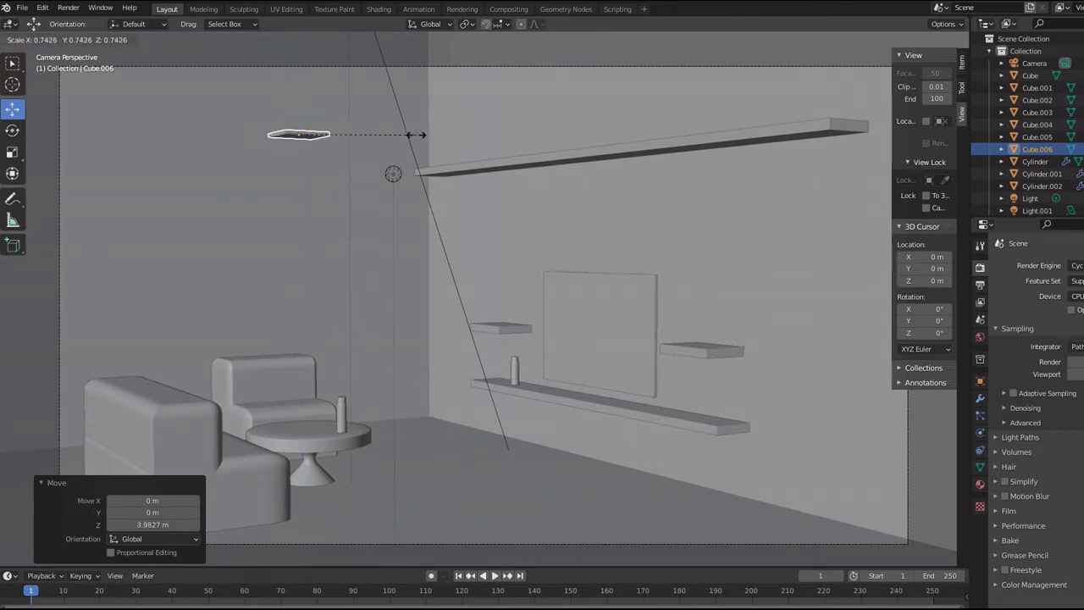
{"action": "left_click", "coordinate": [415, 135]}
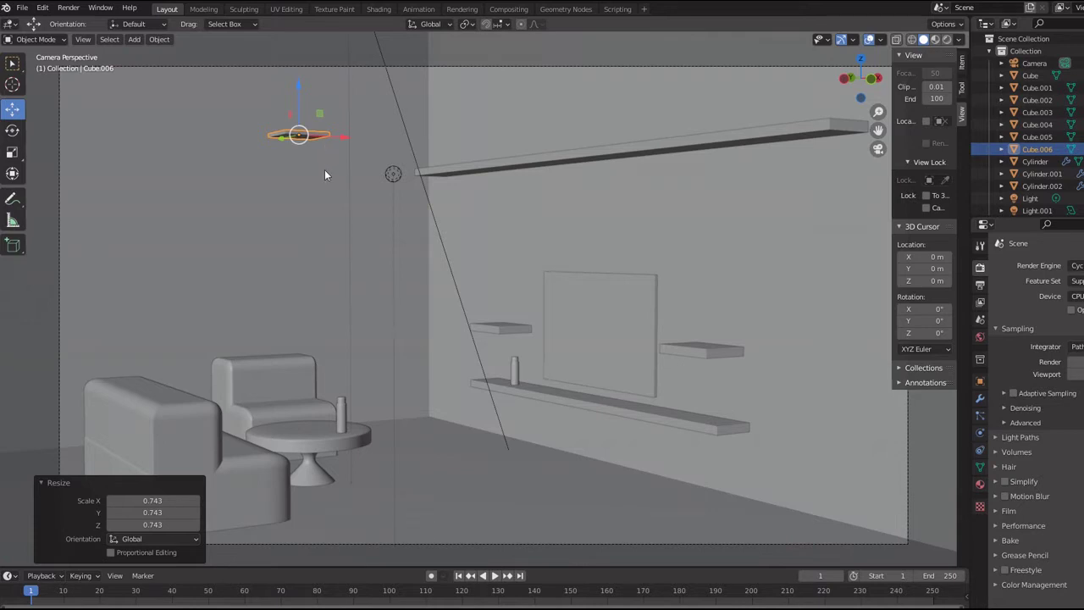
{"action": "scroll", "coordinate": [1034, 127], "scroll_direction": "down", "scroll_amount": 2}
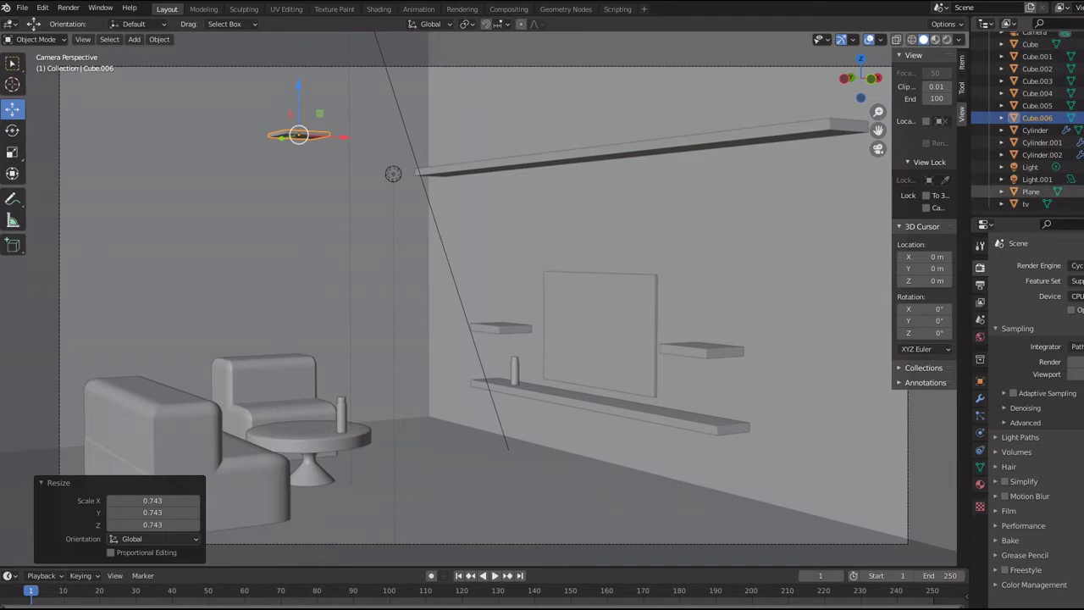
{"action": "left_click", "coordinate": [1072, 192]}
Step: Enter Edit Mode on the fixture, view it from above, and switch to edge selection with nothing selected
{"action": "key", "text": "Tab"}
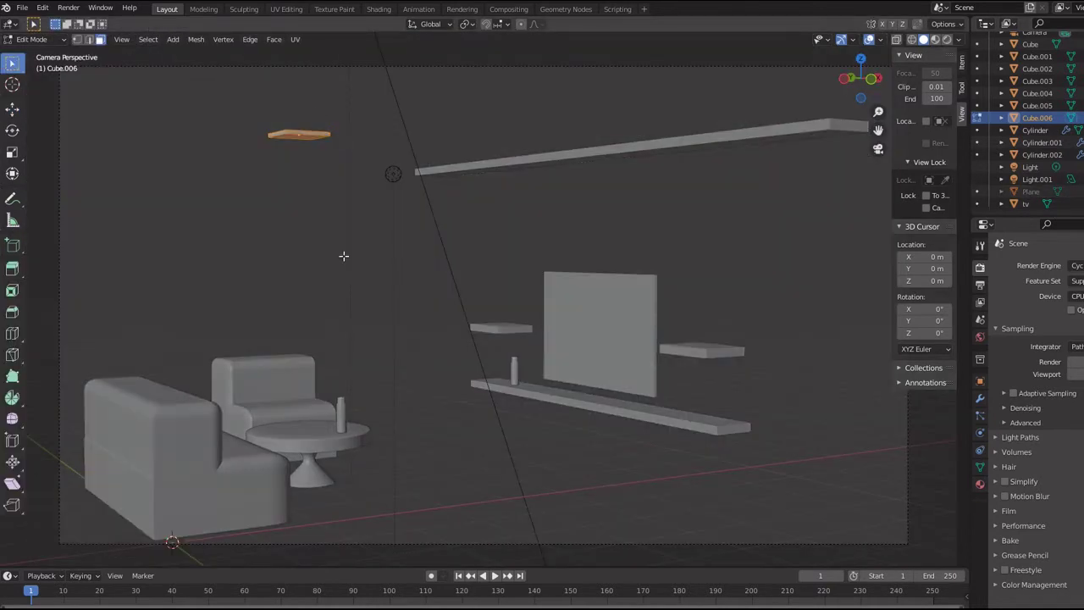
{"action": "left_click_drag", "start_coordinate": [861, 78], "coordinate": [872, 95]}
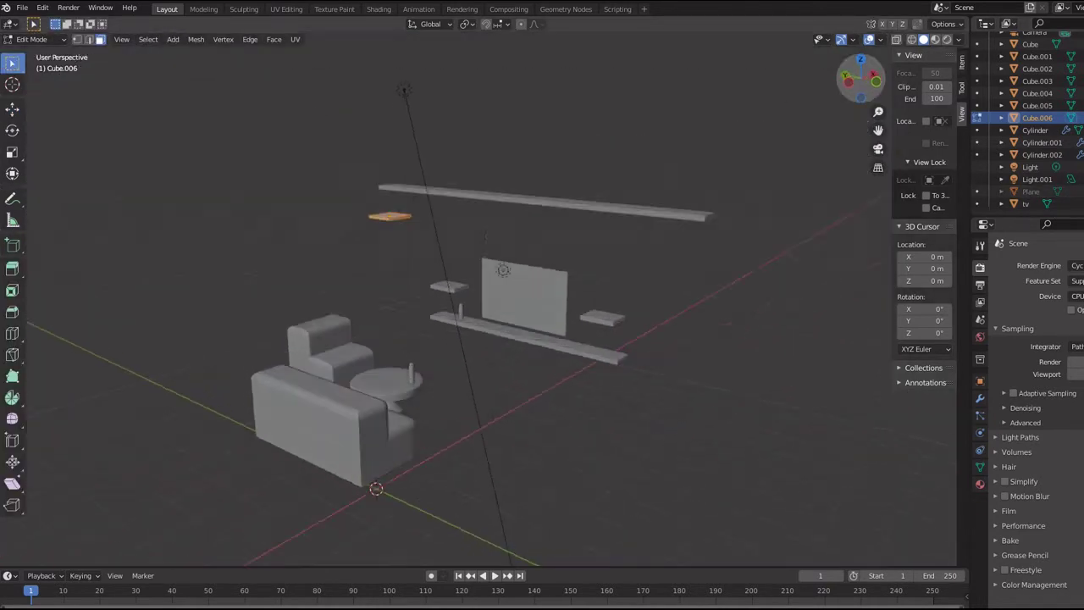
{"action": "scroll", "coordinate": [492, 297], "scroll_direction": "up", "scroll_amount": 3}
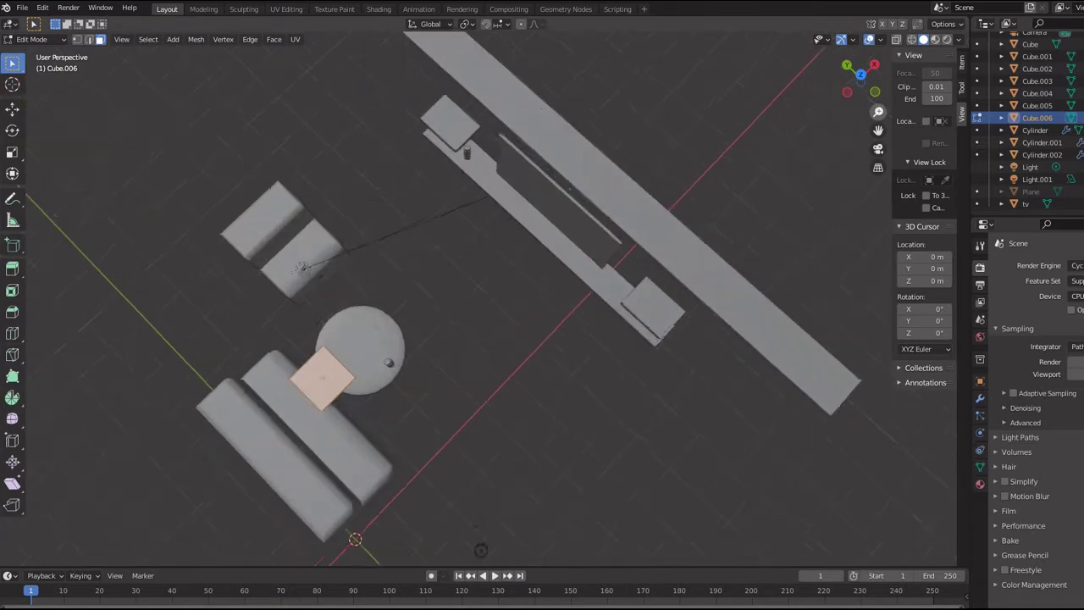
{"action": "left_click_drag", "start_coordinate": [879, 130], "coordinate": [304, 293]}
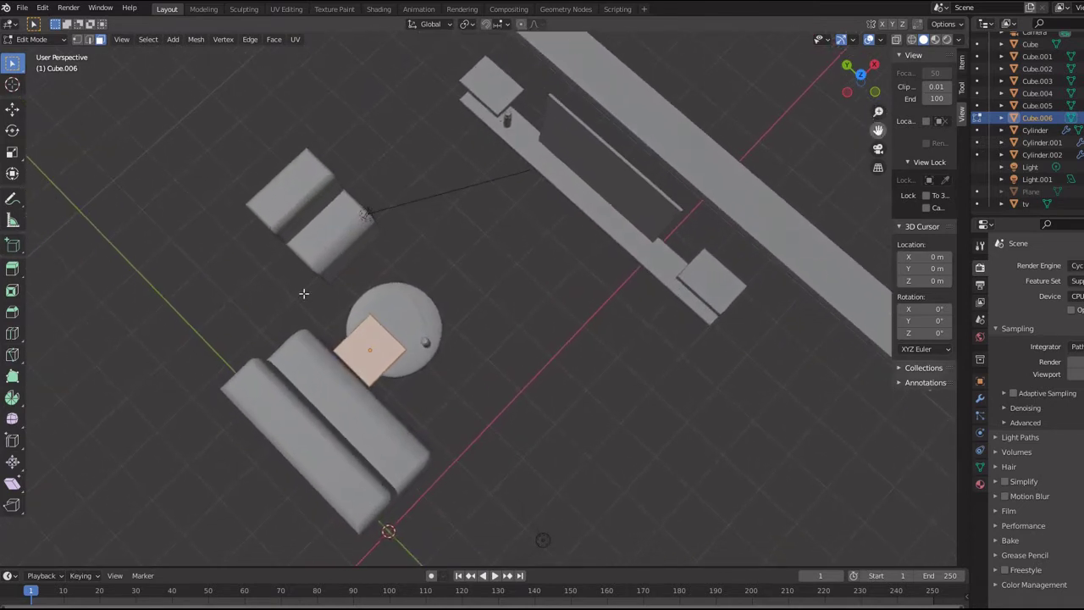
{"action": "left_click", "coordinate": [90, 39]}
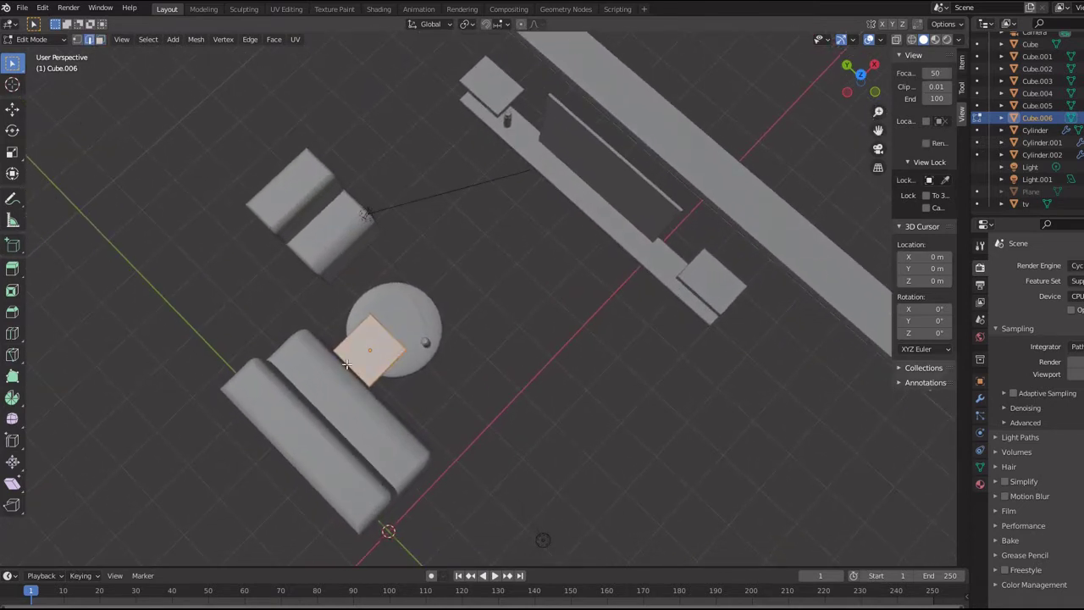
{"action": "key", "text": "alt+a"}
Step: Add two loop cuts slid to -0.508 and -0.373, then select a face
{"action": "left_click", "coordinate": [373, 347]}
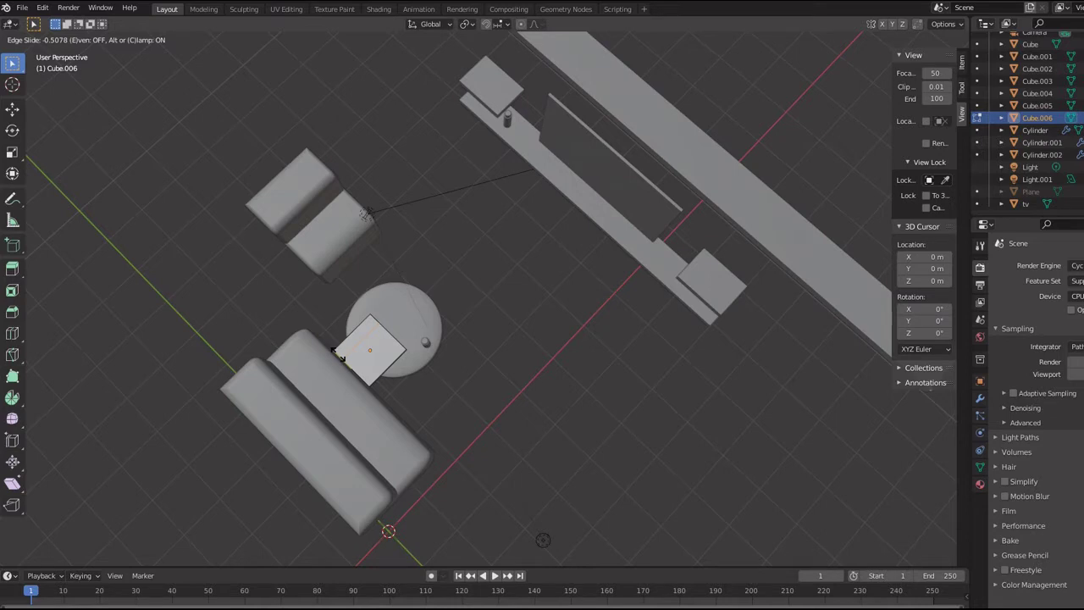
{"action": "left_click", "coordinate": [337, 354]}
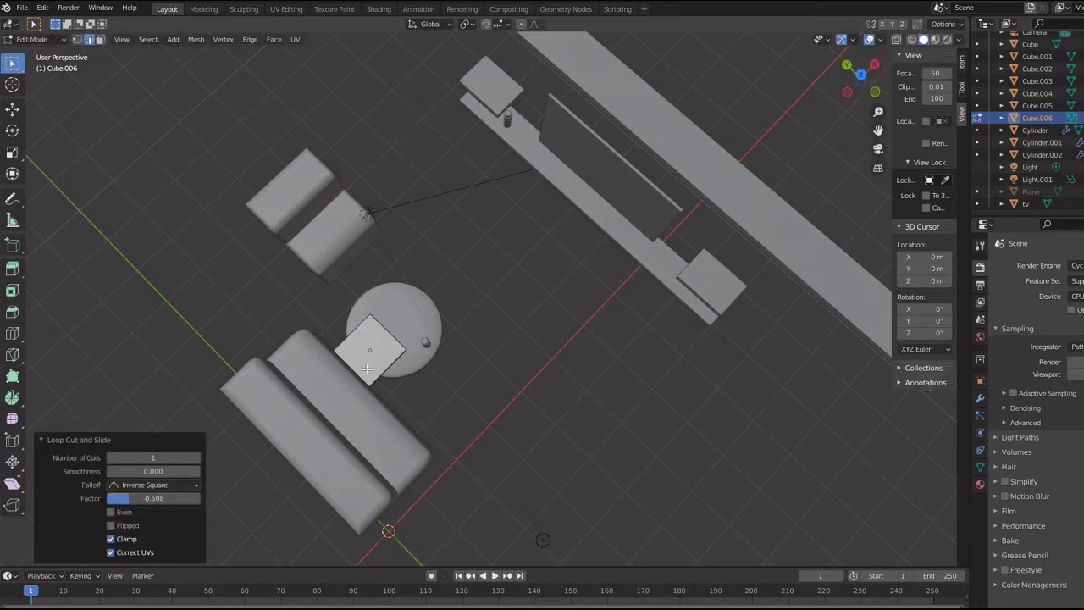
{"action": "key", "text": "ctrl+r"}
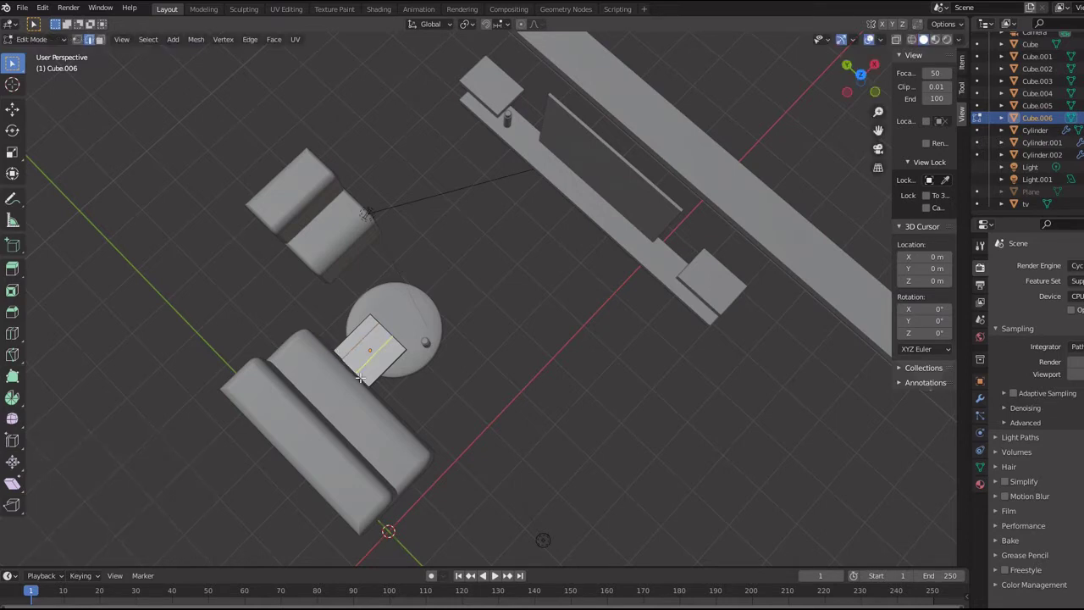
{"action": "left_click", "coordinate": [372, 352]}
{"action": "left_click", "coordinate": [370, 381]}
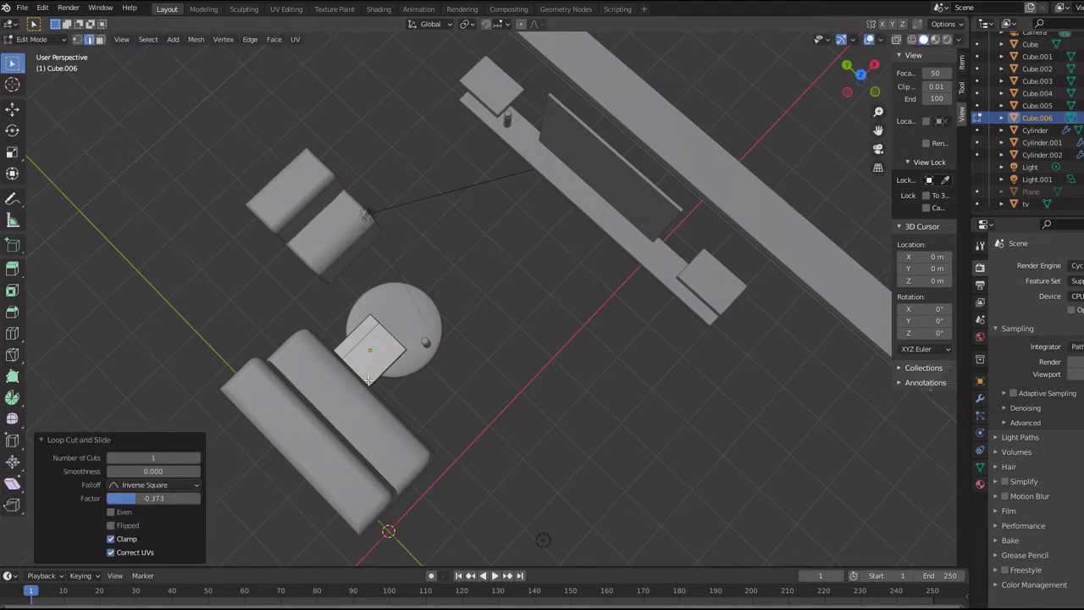
{"action": "left_click", "coordinate": [100, 39]}
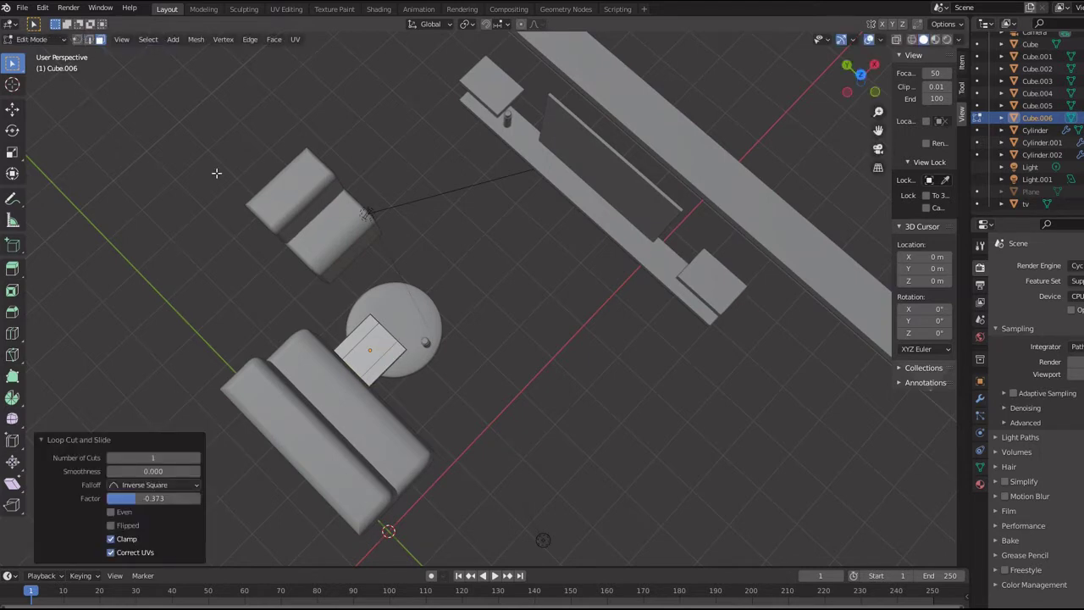
{"action": "left_click", "coordinate": [356, 339]}
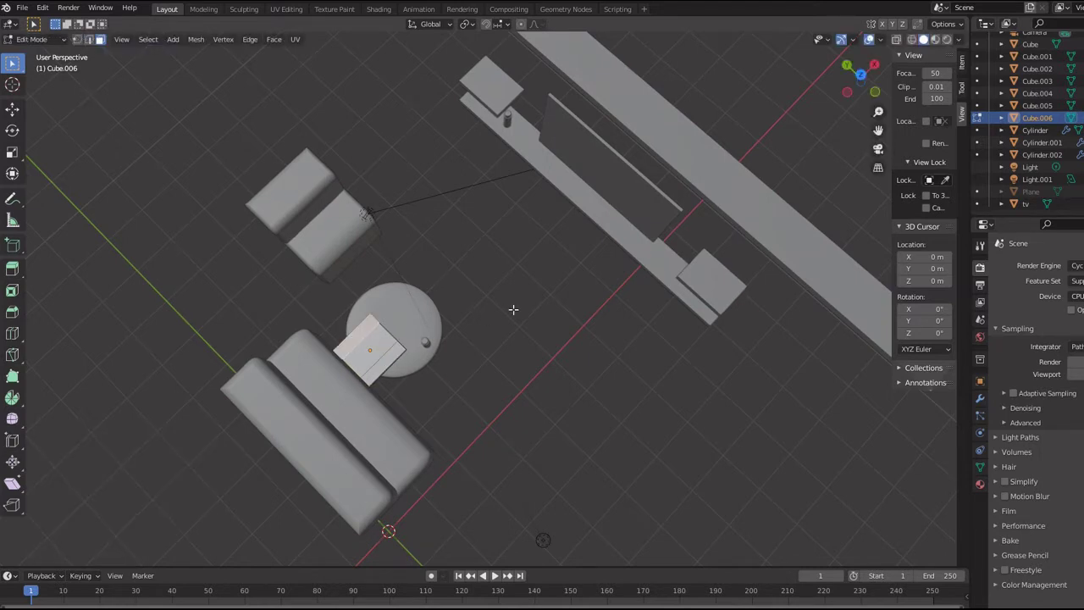
Step: Try insetting the selected face twice, then undo back to the upper-left strip
{"action": "key", "text": "i"}
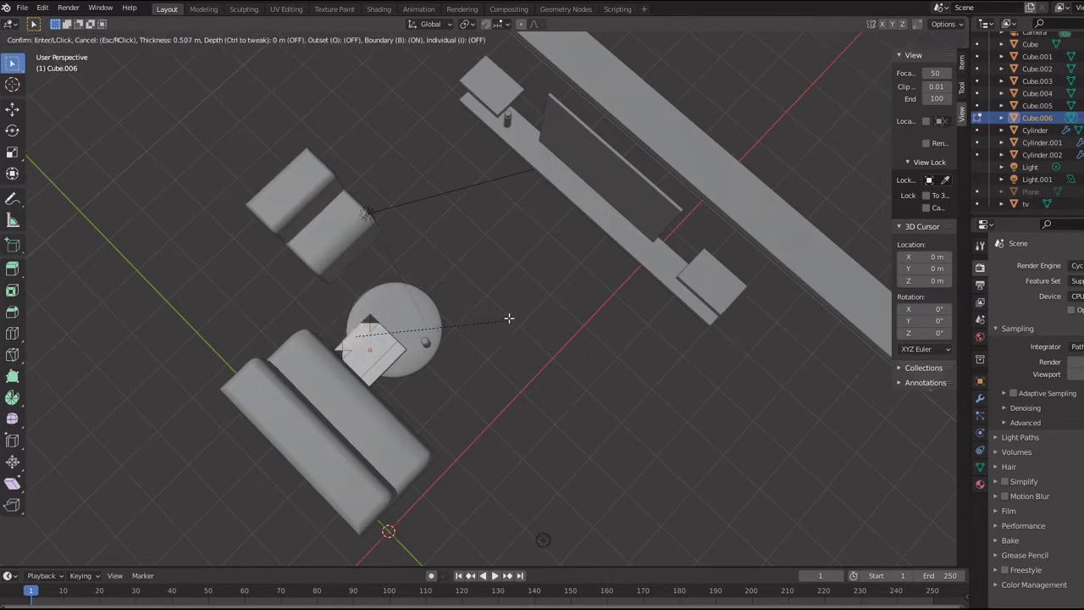
{"action": "left_click", "coordinate": [508, 320]}
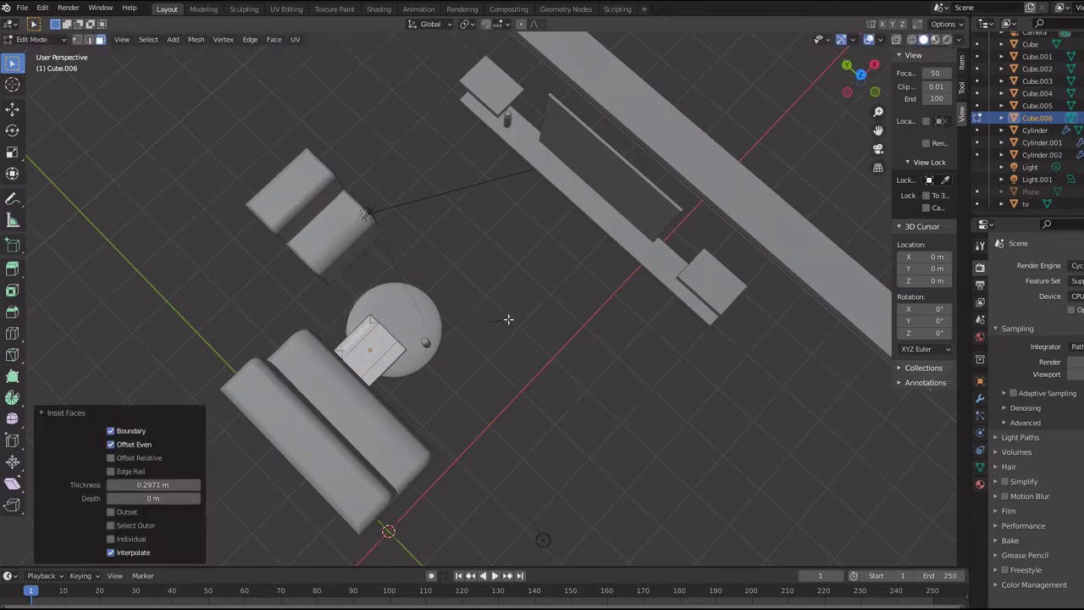
{"action": "key", "text": "KP_Decimal"}
{"action": "key", "text": "i"}
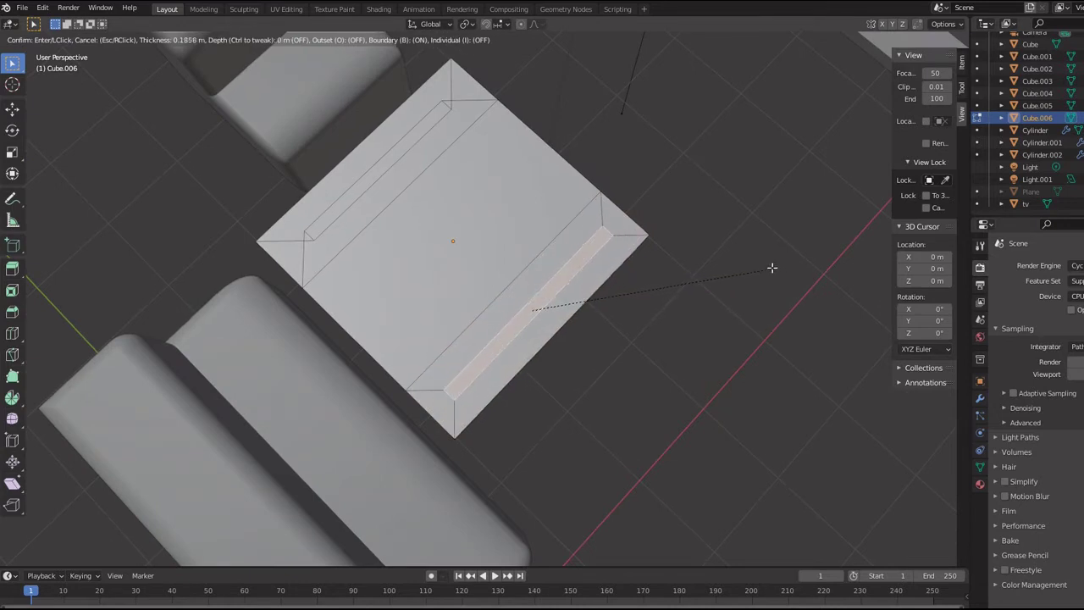
{"action": "left_click", "coordinate": [765, 267]}
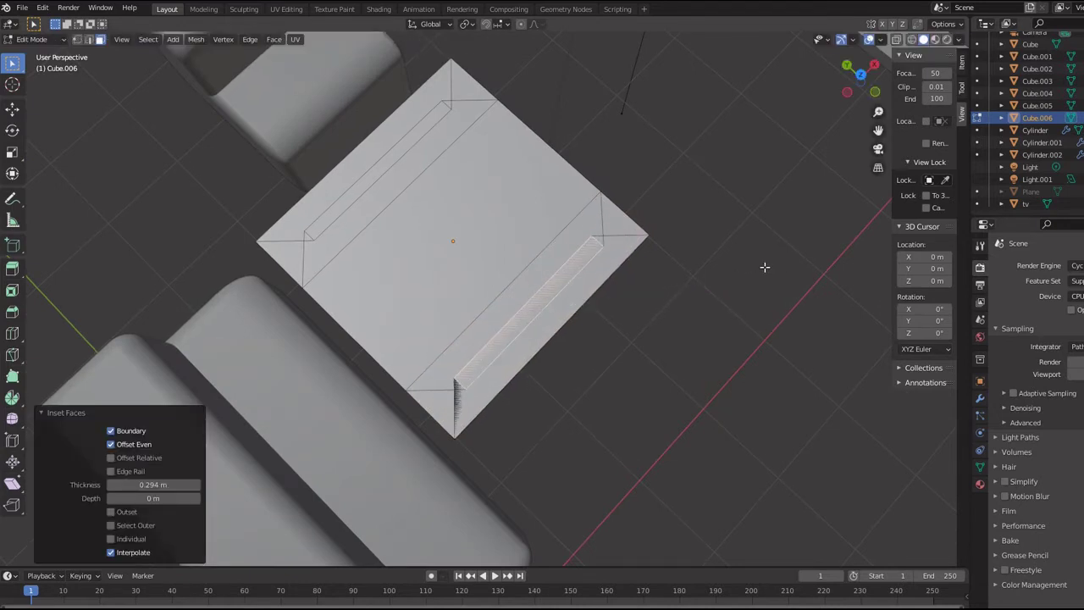
{"action": "key", "text": "ctrl+z"}
{"action": "key", "text": "ctrl+z"}
{"action": "key", "text": "ctrl+z"}
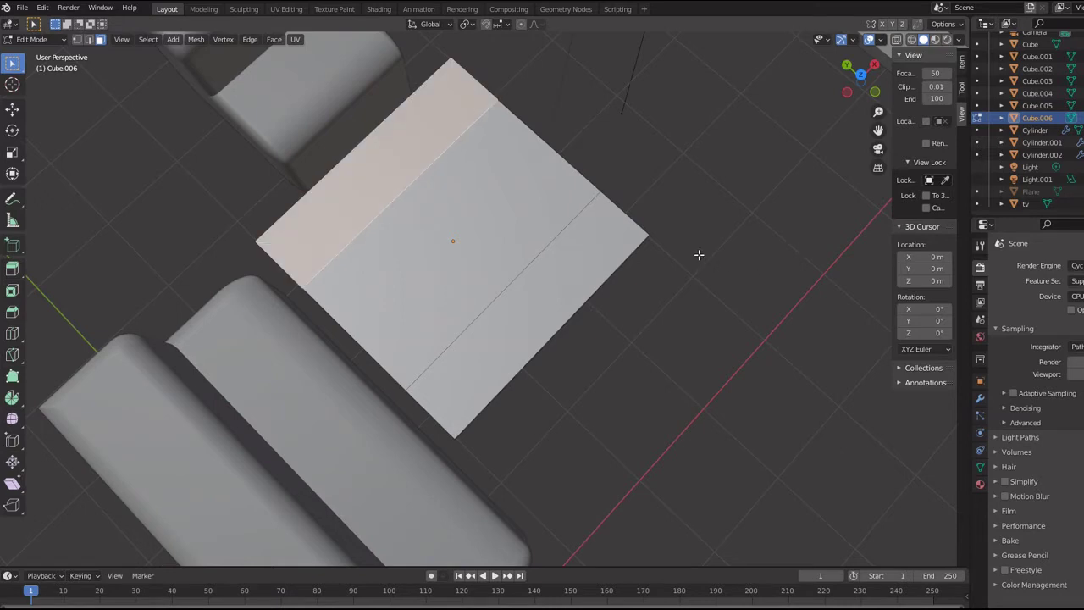
Step: Inset the upper-left strip and the opposite strip by about 0.19 m, then select both strips
{"action": "key", "text": "i"}
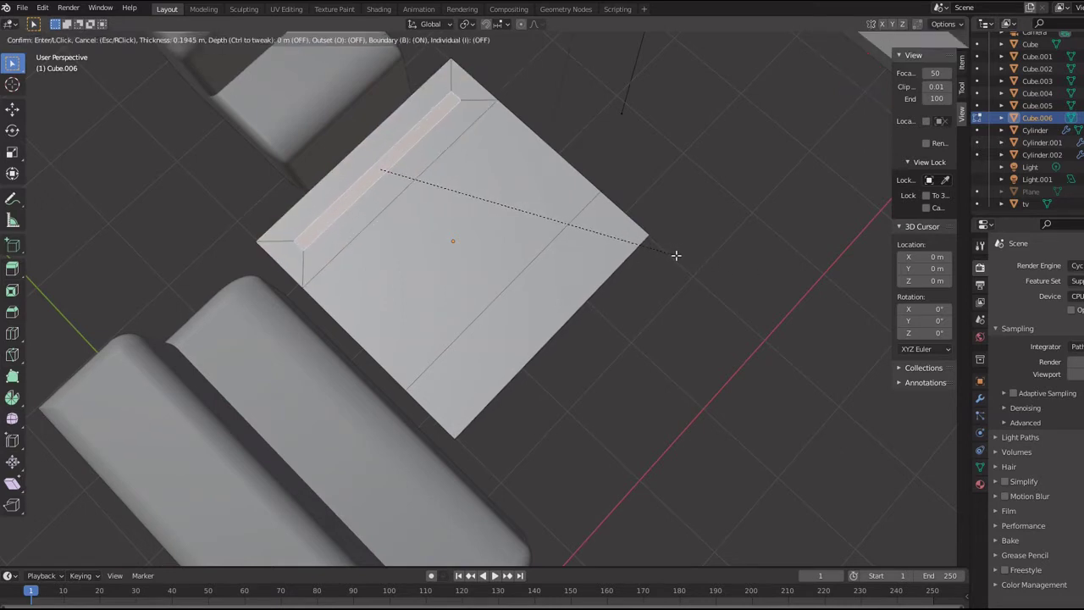
{"action": "left_click", "coordinate": [675, 254]}
{"action": "left_click", "coordinate": [568, 260]}
{"action": "key", "text": "i"}
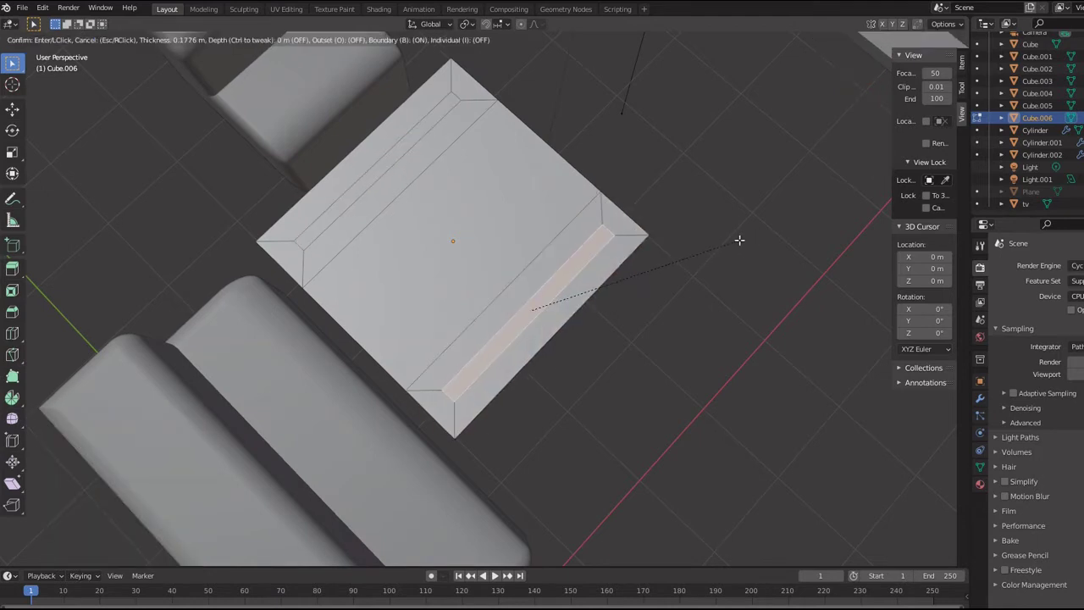
{"action": "left_click", "coordinate": [738, 241]}
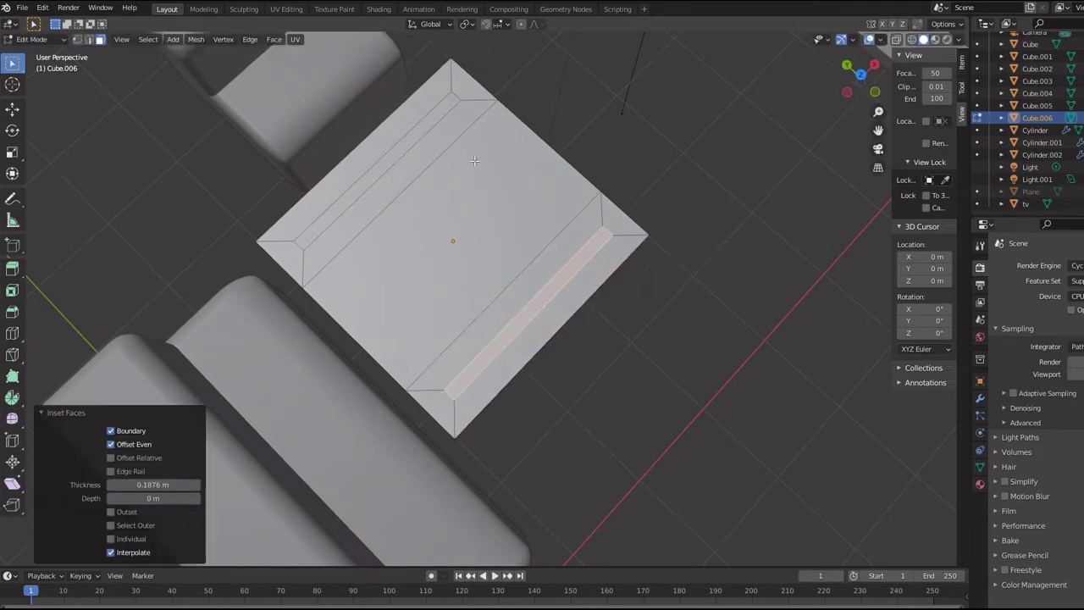
{"action": "left_click", "coordinate": [440, 112], "text": "shift"}
Step: From the front view, extrude the strips upward, check through the camera, then undo it
{"action": "key", "text": "KP_1"}
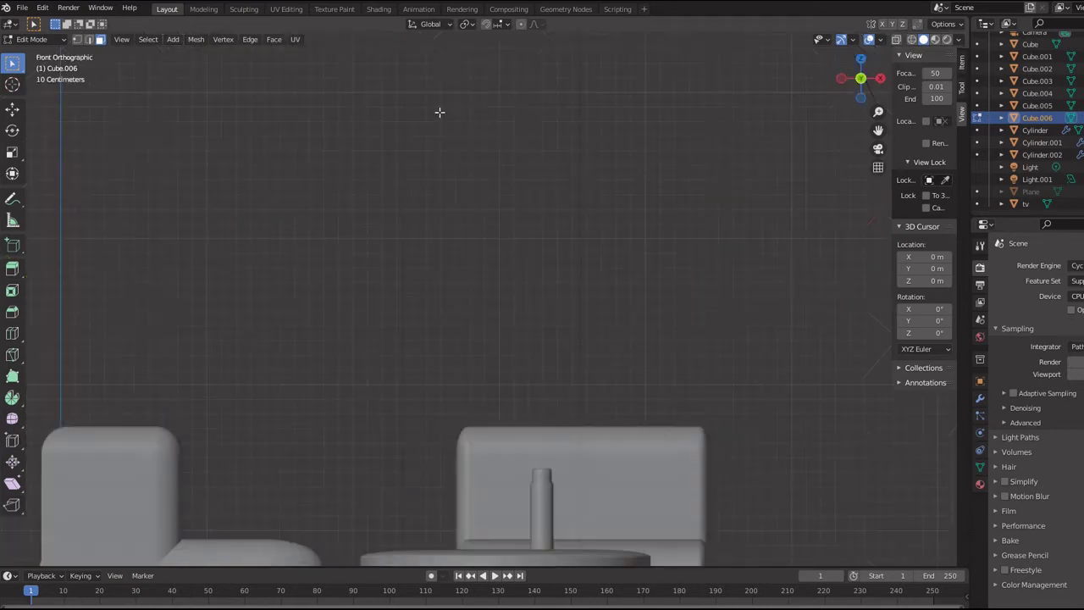
{"action": "left_click_drag", "start_coordinate": [879, 111], "coordinate": [615, 122]}
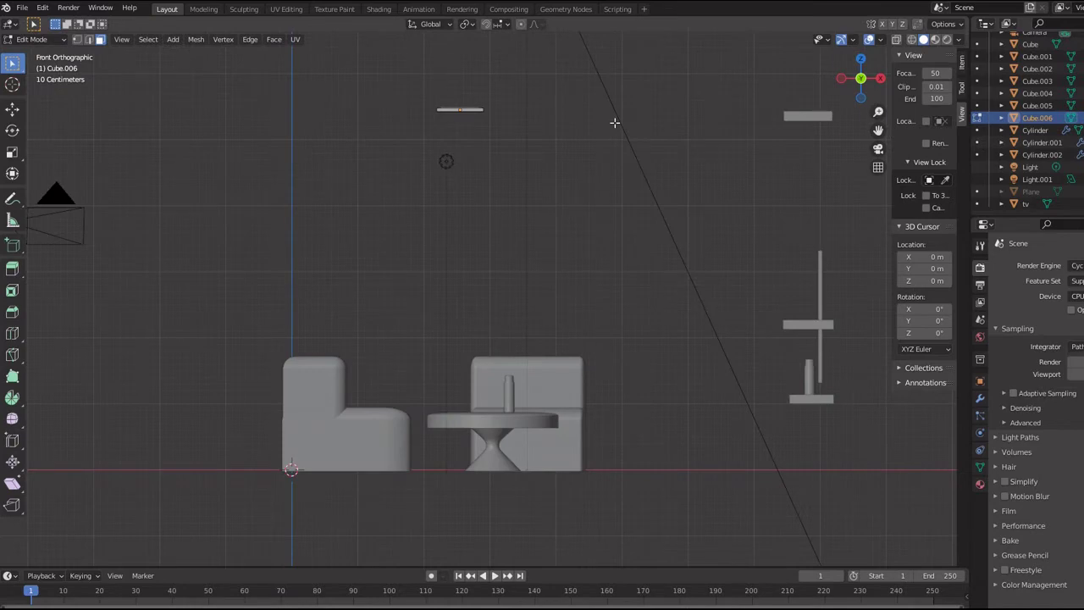
{"action": "key", "text": "e"}
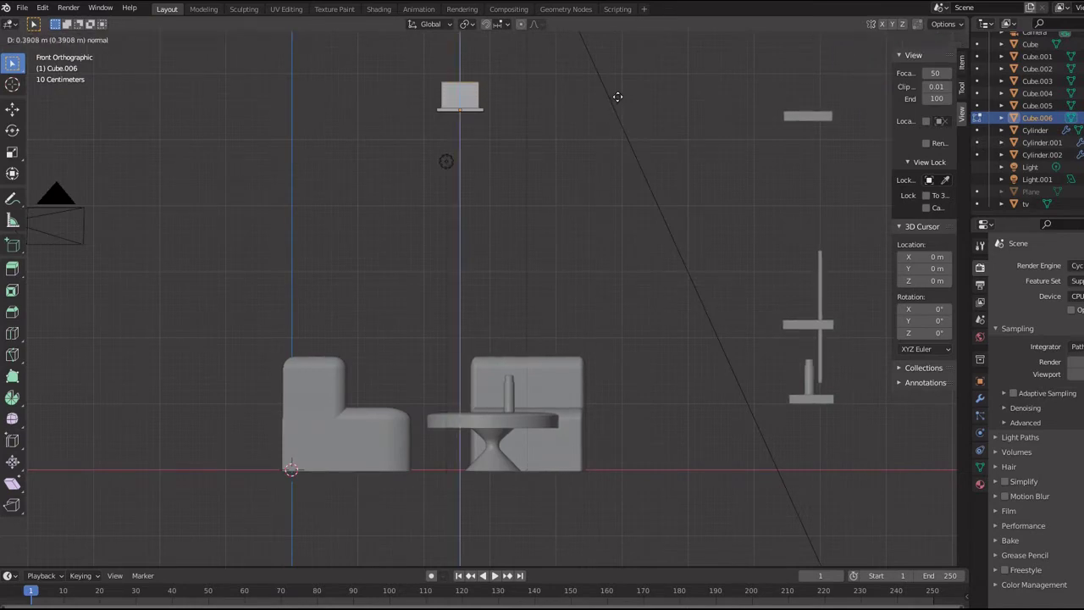
{"action": "left_click", "coordinate": [617, 96]}
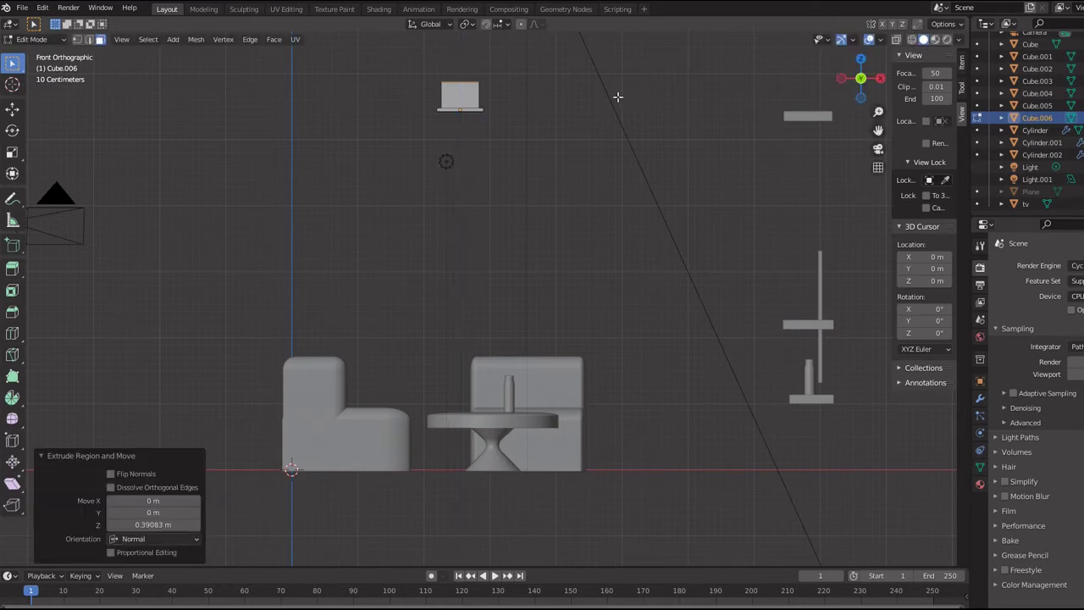
{"action": "key", "text": "KP_0"}
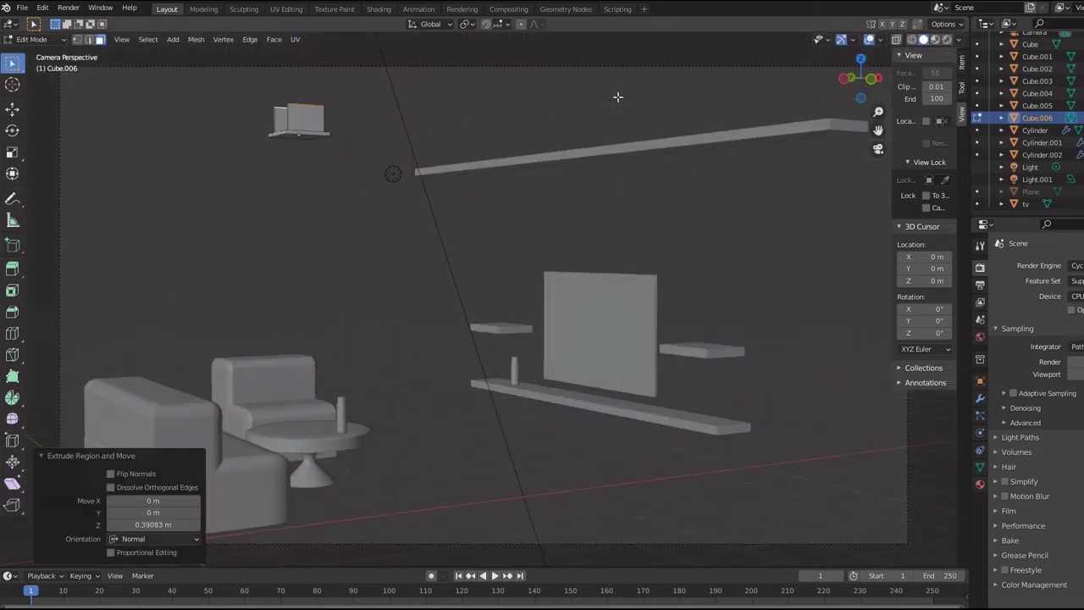
{"action": "key", "text": "ctrl+z"}
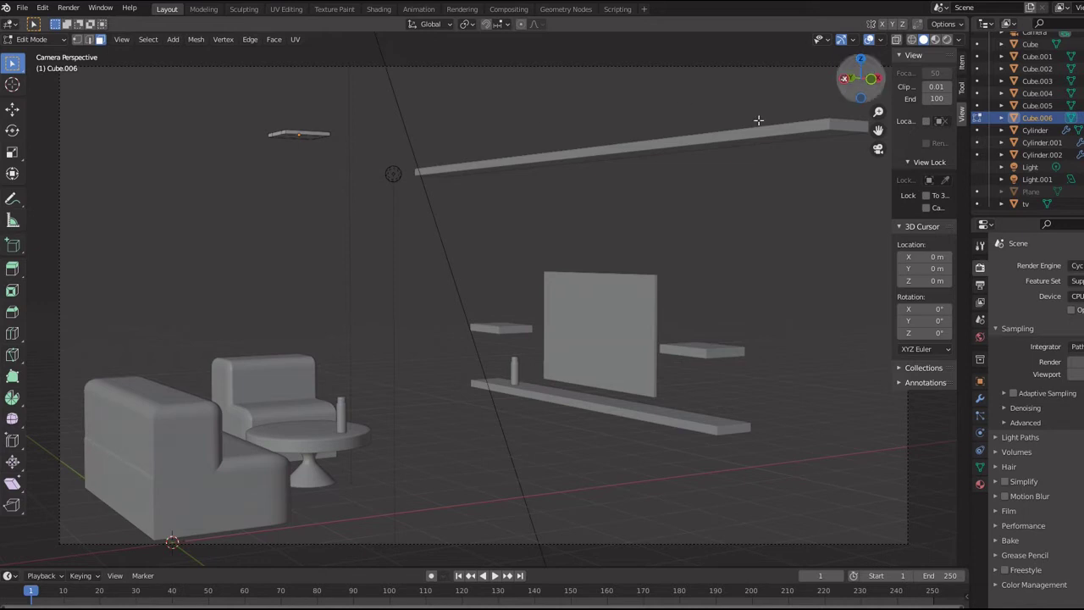
Step: Zoom in over the fixture and try another inset on the strips, then undo it
{"action": "mouse_move", "coordinate": [858, 91]}
{"action": "left_mouse_down"}
{"action": "mouse_move", "coordinate": [848, 85]}
{"action": "mouse_move", "coordinate": [858, 81]}
{"action": "left_mouse_up"}
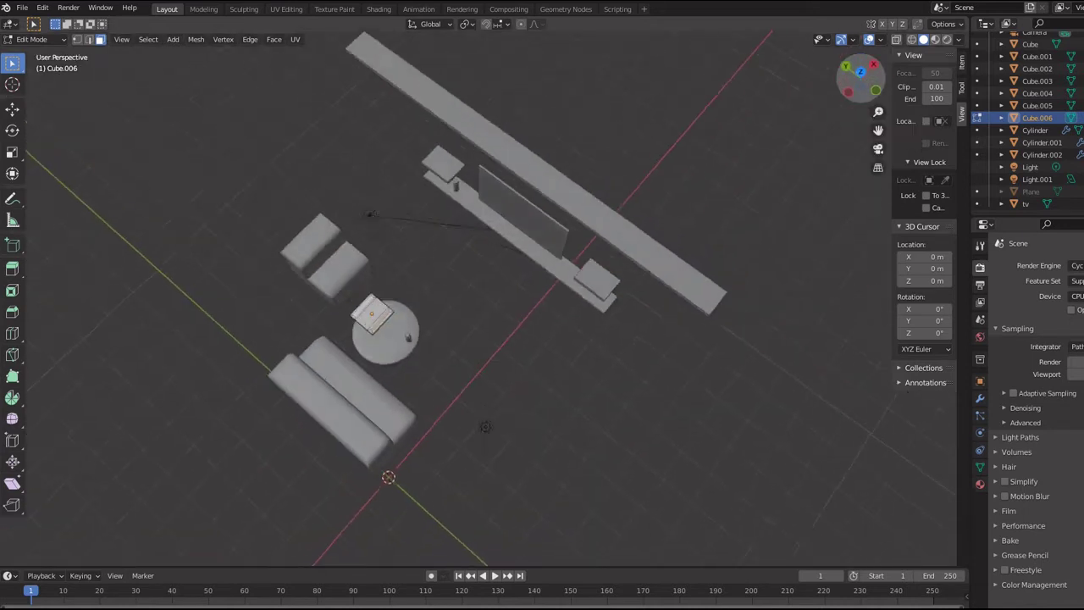
{"action": "scroll", "coordinate": [857, 81], "scroll_direction": "up", "scroll_amount": 3}
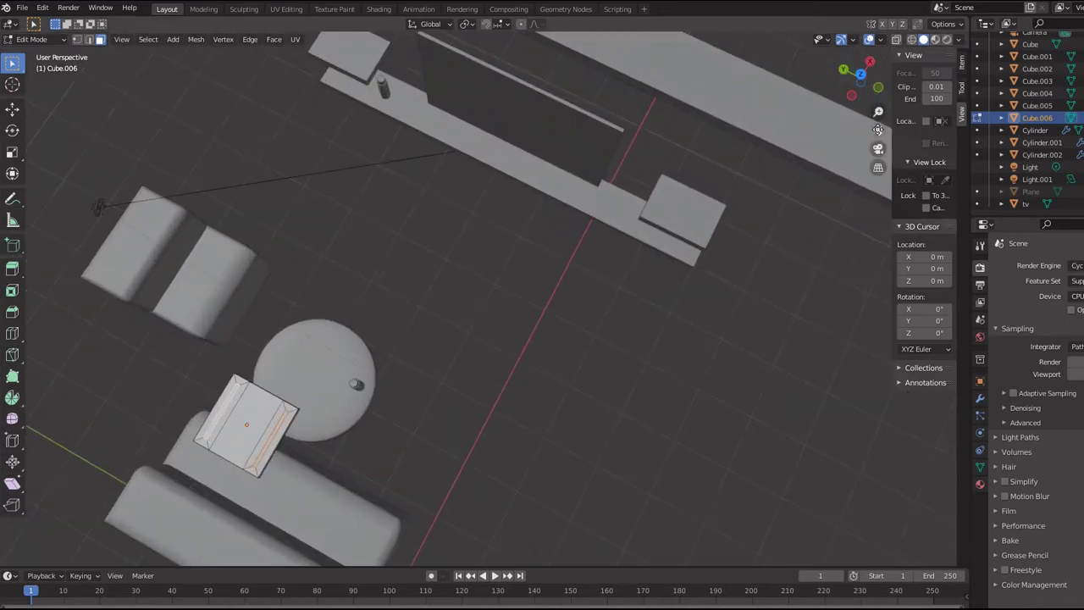
{"action": "mouse_move", "coordinate": [546, 542]}
{"action": "middle_mouse_down"}
{"action": "mouse_move", "coordinate": [686, 558]}
{"action": "mouse_move", "coordinate": [501, 318]}
{"action": "middle_mouse_up"}
{"action": "key", "text": "i"}
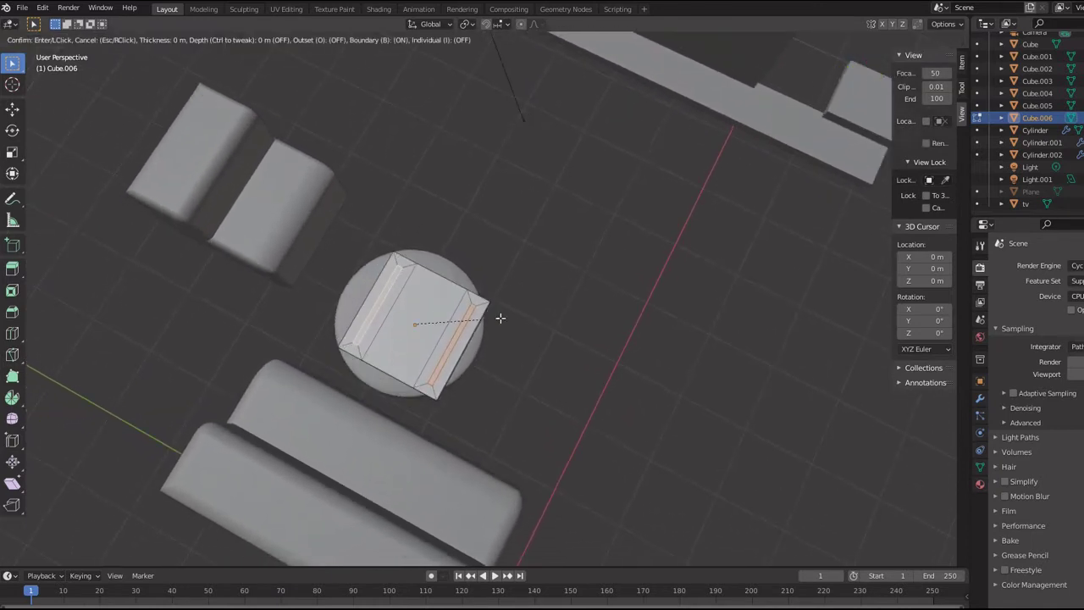
{"action": "left_click", "coordinate": [491, 322]}
{"action": "key", "text": "ctrl+z"}
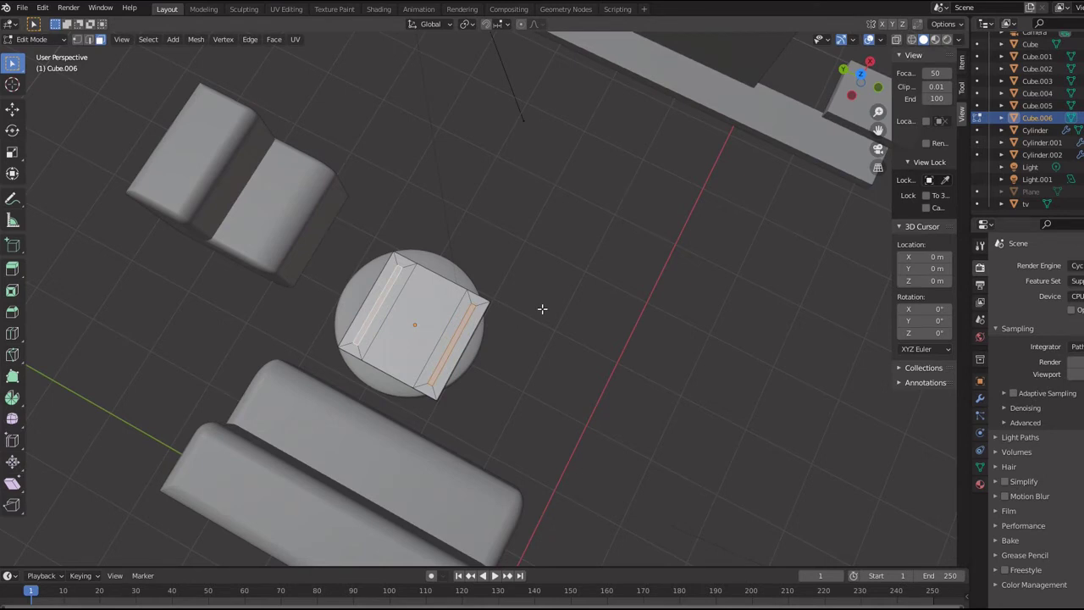
Step: Scale the strips to 0.268 on X and extrude them 1.3715 m upward
{"action": "key", "text": "s"}
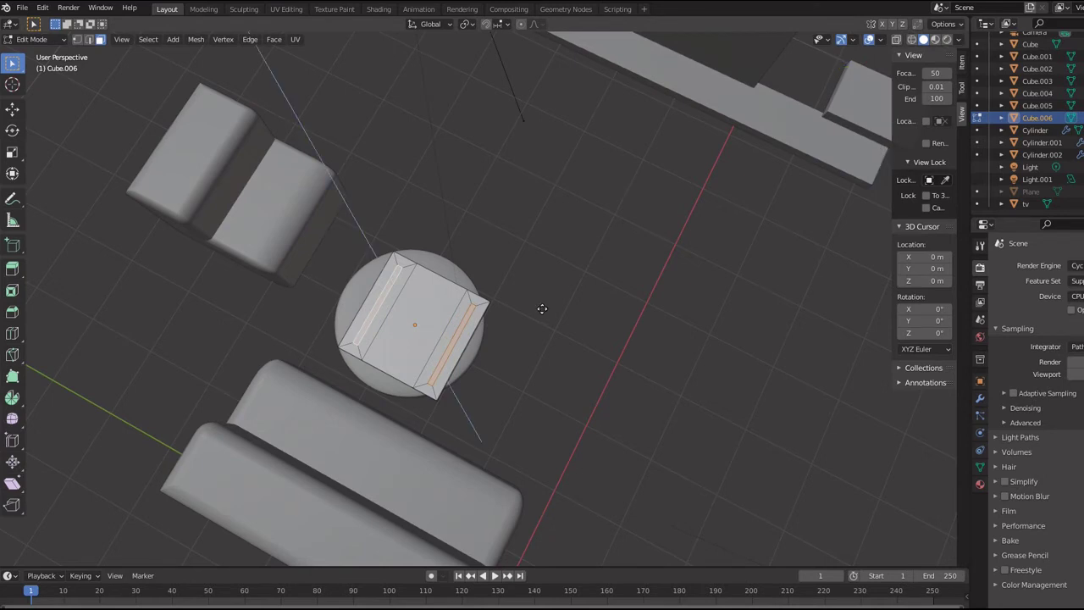
{"action": "key", "text": "x"}
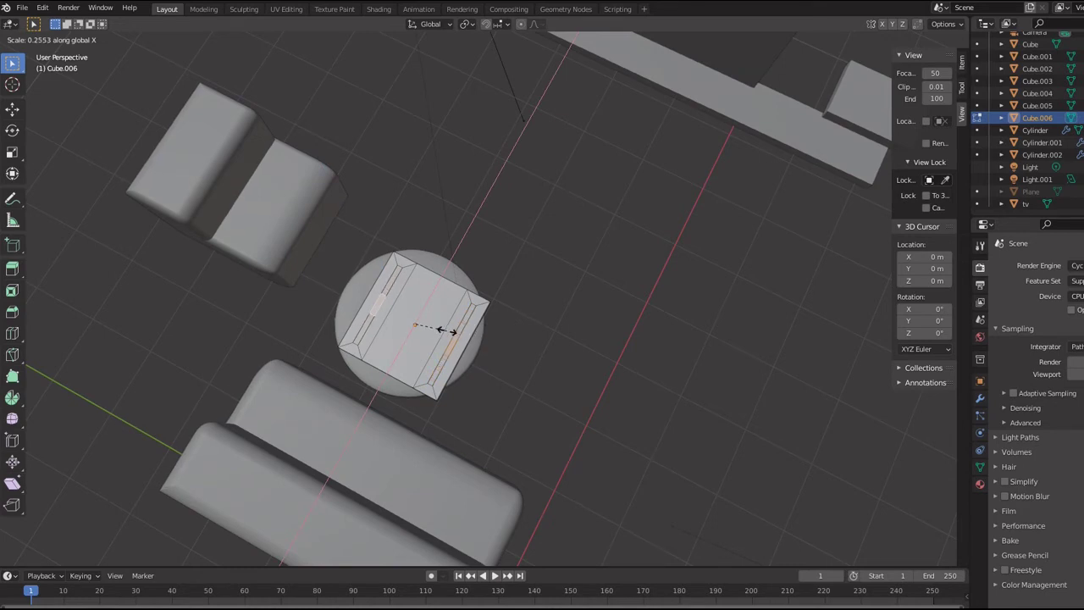
{"action": "left_click", "coordinate": [449, 330]}
{"action": "middle_click_drag", "start_coordinate": [449, 332], "coordinate": [449, 330]}
{"action": "key", "text": "KP_0"}
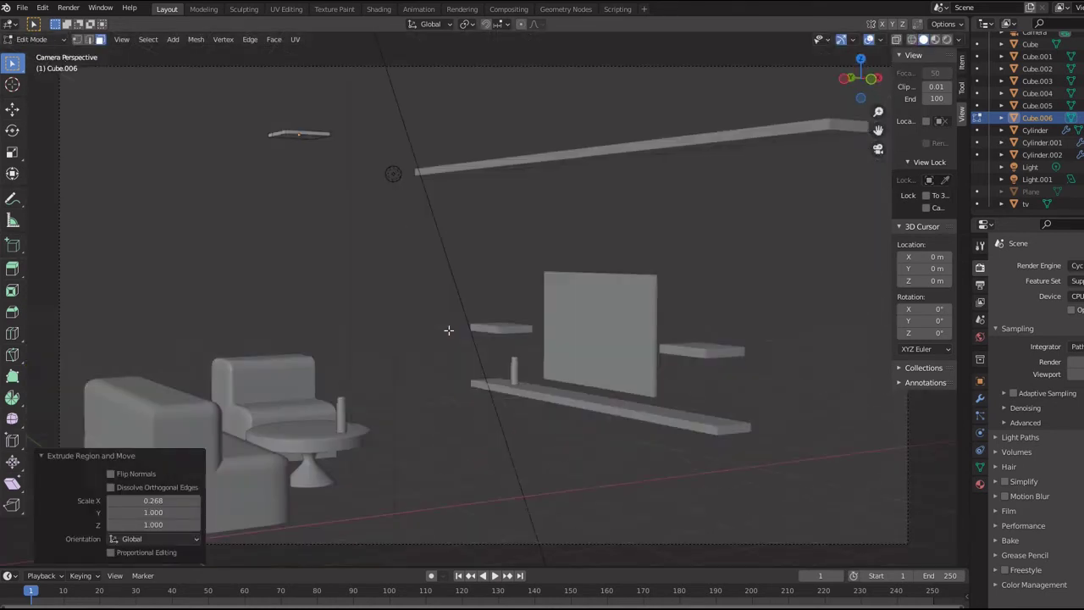
{"action": "key", "text": "e"}
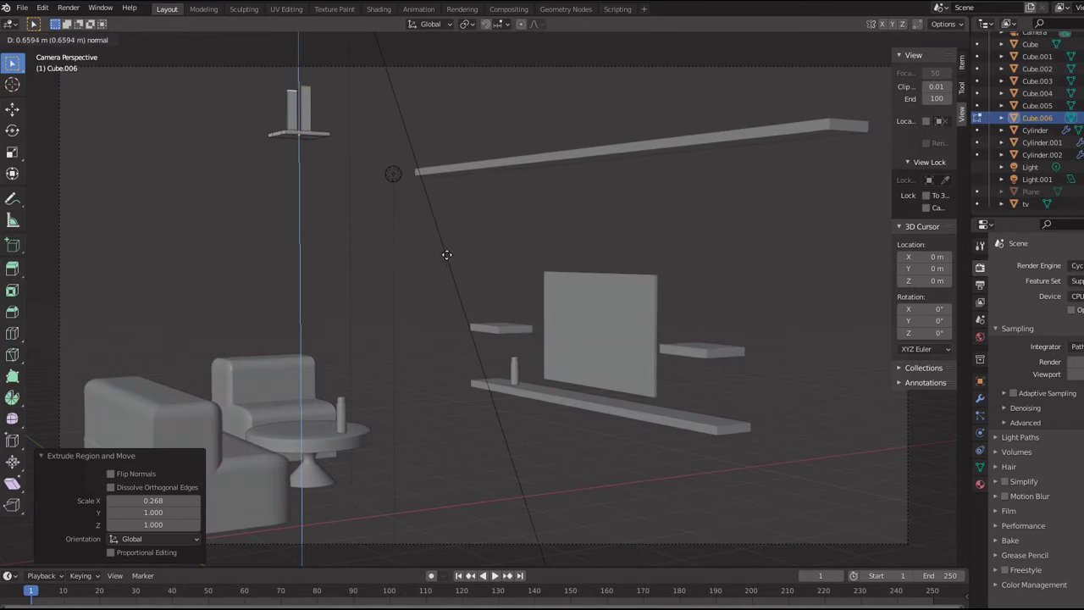
{"action": "left_click", "coordinate": [450, 238]}
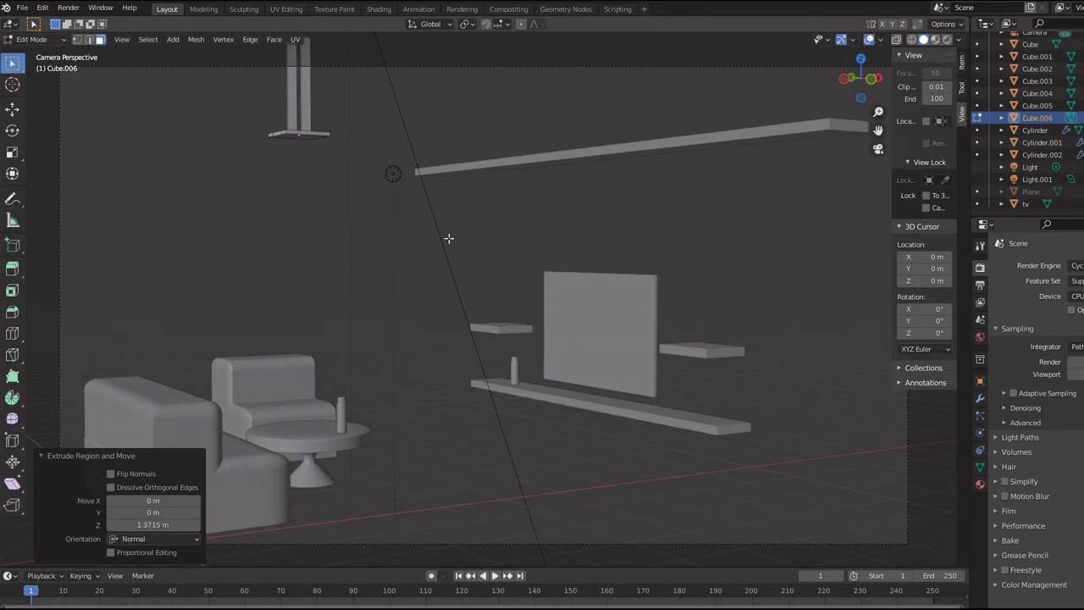
Step: Switch to Material Preview shading and create Material.002 on the fixture
{"action": "left_click", "coordinate": [935, 40]}
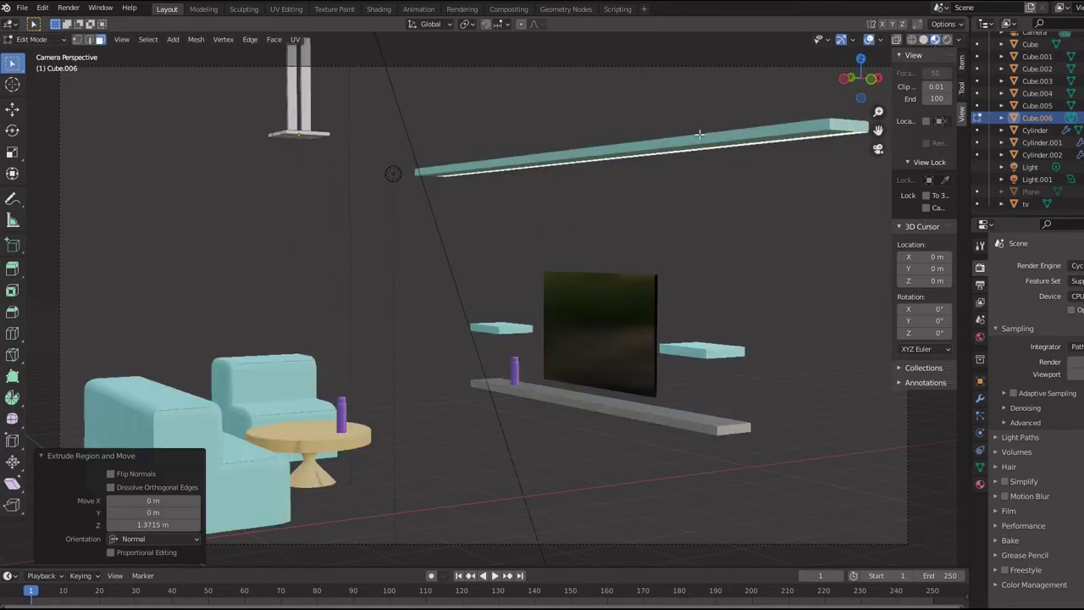
{"action": "left_click", "coordinate": [980, 467]}
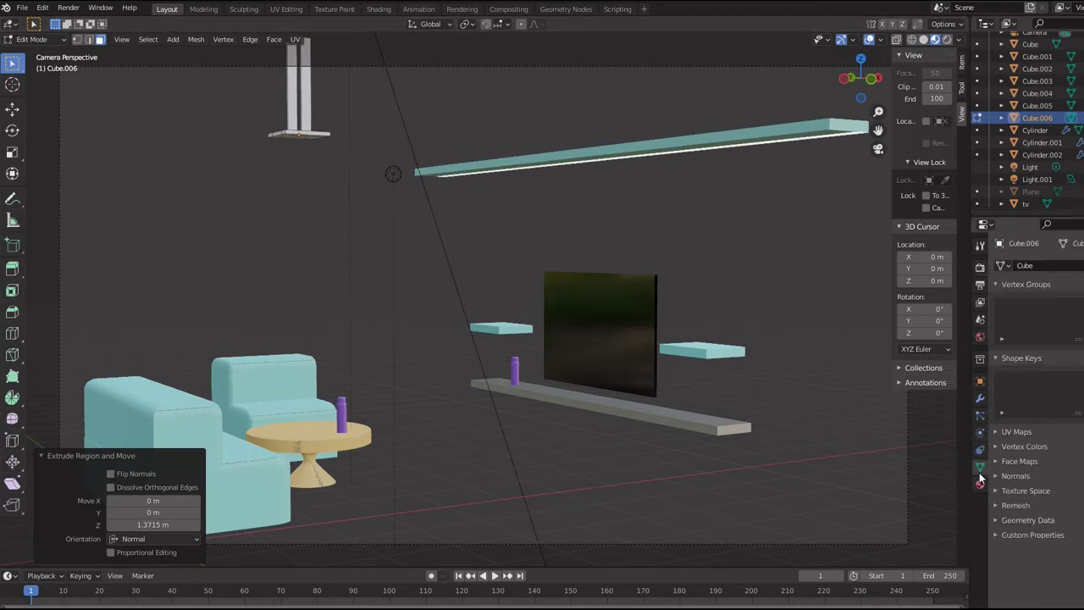
{"action": "left_click", "coordinate": [980, 485]}
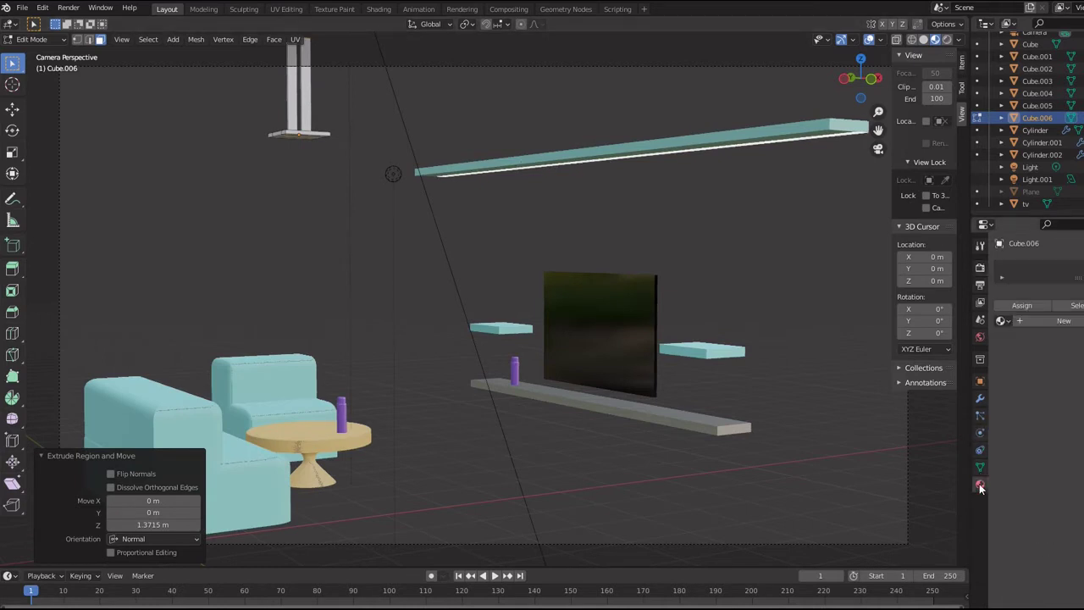
{"action": "left_click", "coordinate": [1070, 321]}
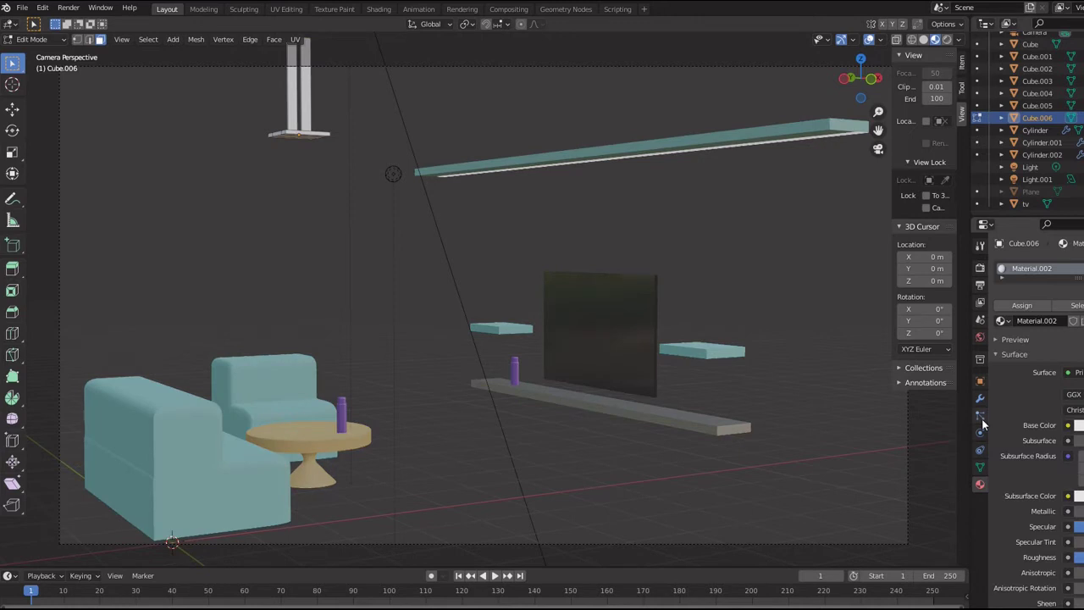
{"action": "left_click", "coordinate": [1078, 425]}
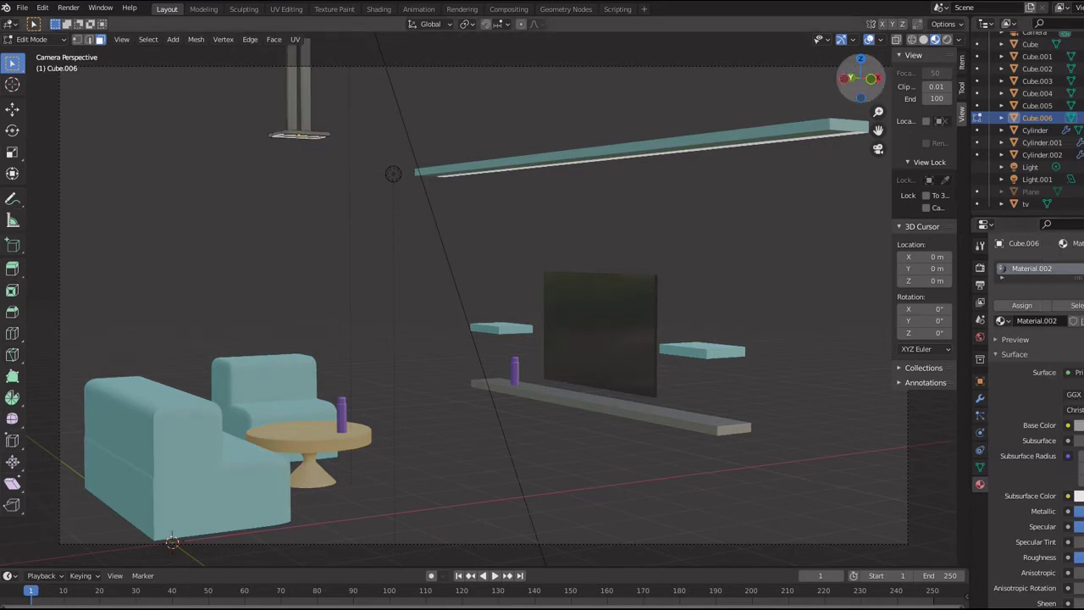
{"action": "mouse_move", "coordinate": [861, 78]}
{"action": "left_mouse_down"}
{"action": "mouse_move", "coordinate": [881, 93]}
{"action": "mouse_move", "coordinate": [878, 85]}
{"action": "left_mouse_up"}
{"action": "scroll", "coordinate": [479, 301], "scroll_direction": "up", "scroll_amount": 2}
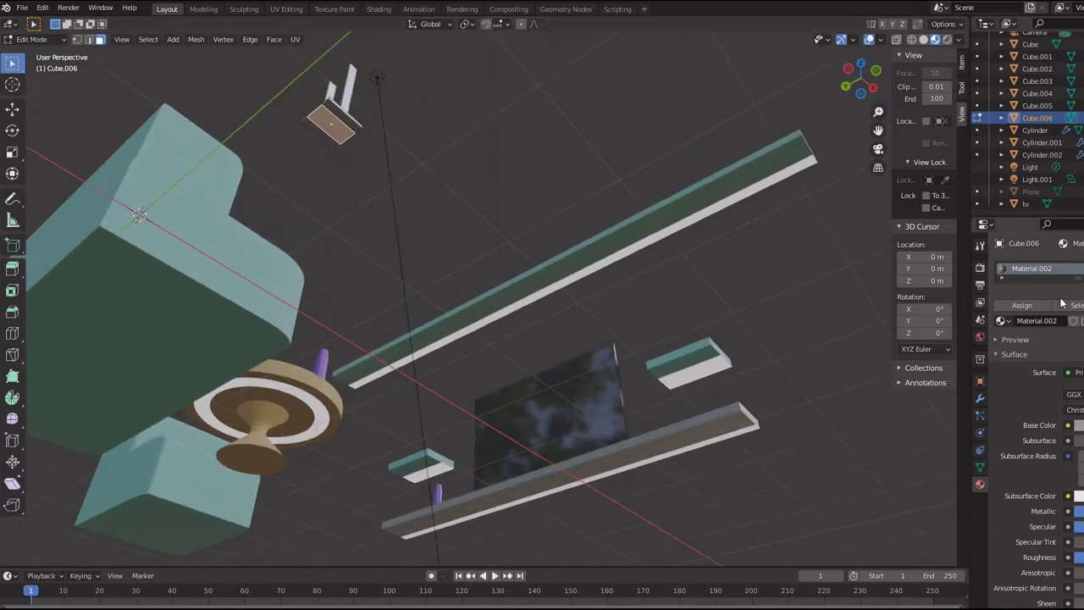
Step: Add a new material in a second slot with bright white emission, then return to Object Mode
{"action": "left_click", "coordinate": [1078, 269]}
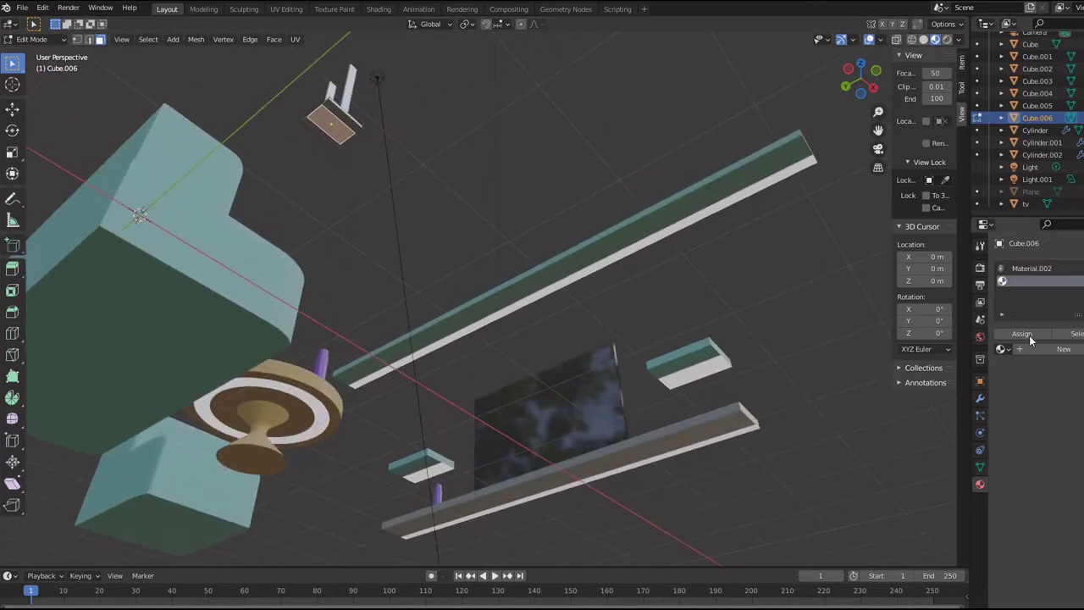
{"action": "left_click", "coordinate": [1051, 351]}
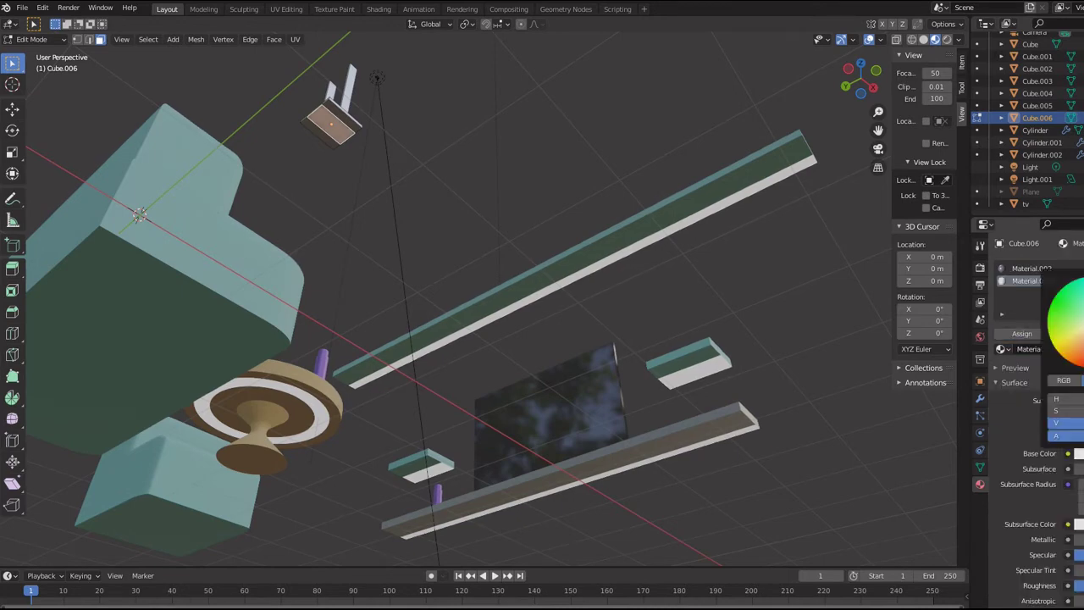
{"action": "left_click_drag", "start_coordinate": [1066, 422], "coordinate": [1081, 423]}
{"action": "scroll", "coordinate": [1029, 424], "scroll_direction": "down", "scroll_amount": 8}
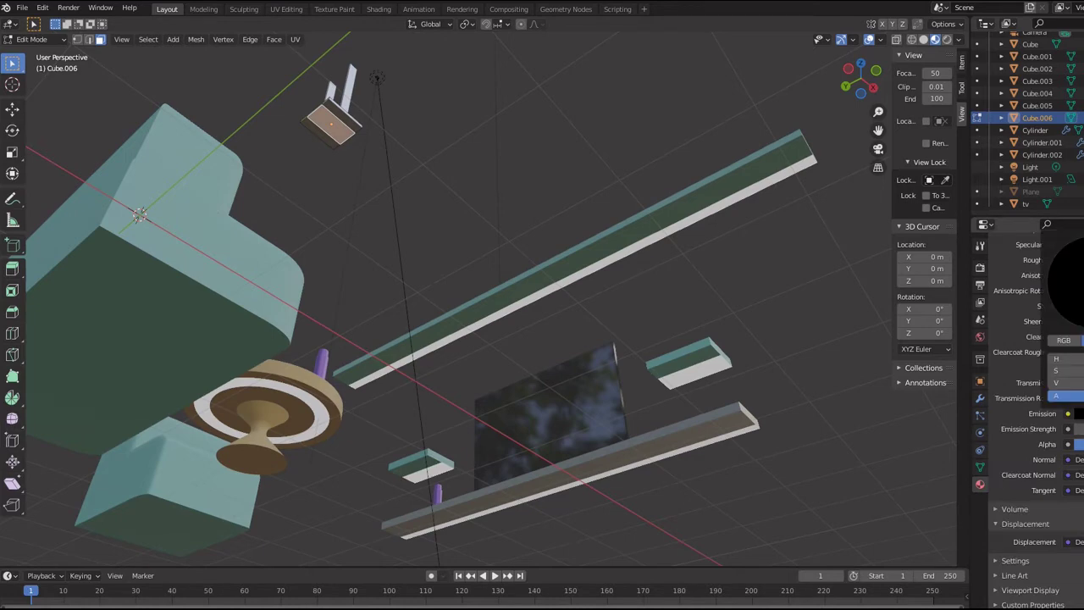
{"action": "left_click_drag", "start_coordinate": [1059, 383], "coordinate": [1083, 383]}
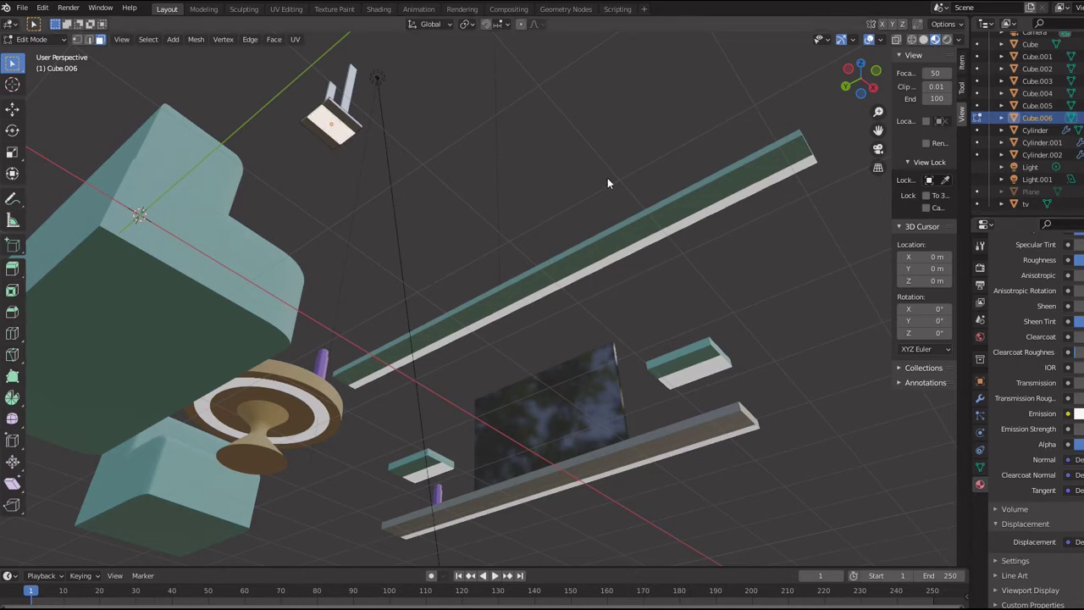
{"action": "key", "text": "shift+a"}
{"action": "key", "text": "Tab"}
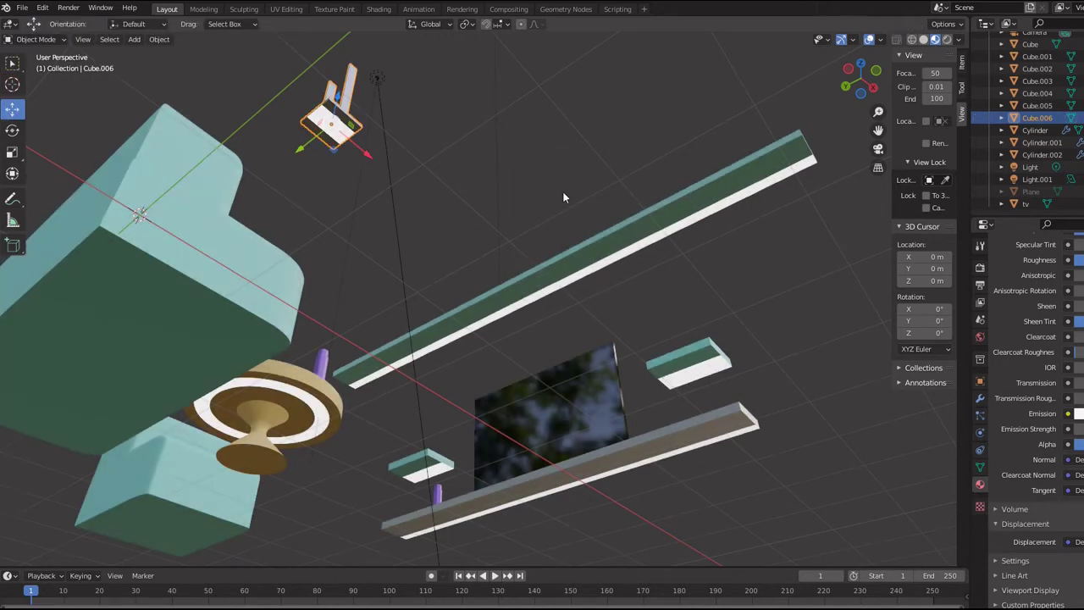
Step: Add a Spot light and view it through the camera in solid shading
{"action": "key", "text": "shift+a"}
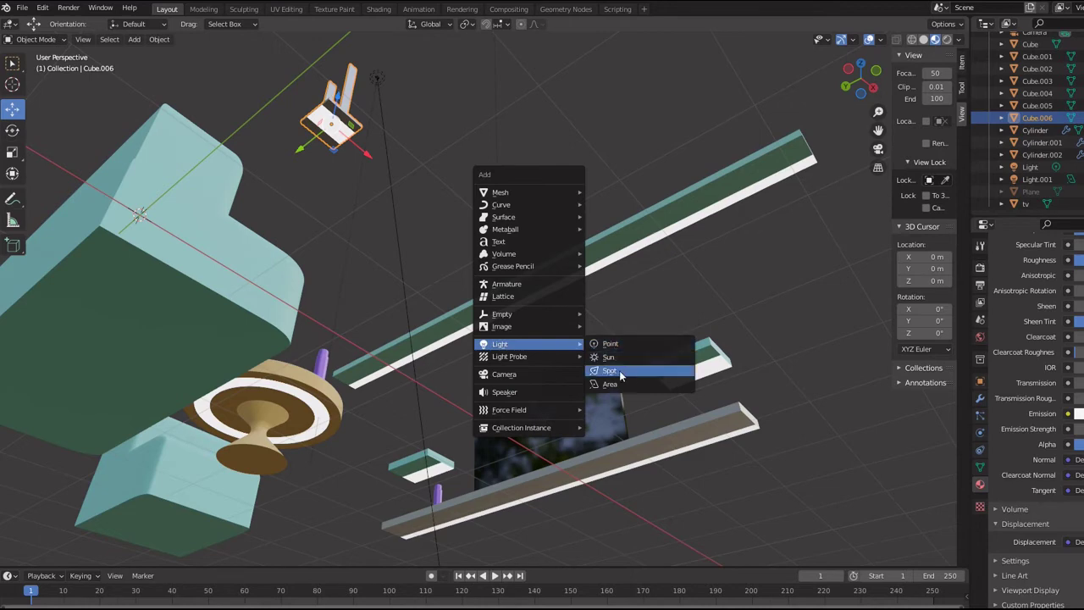
{"action": "left_click", "coordinate": [631, 373]}
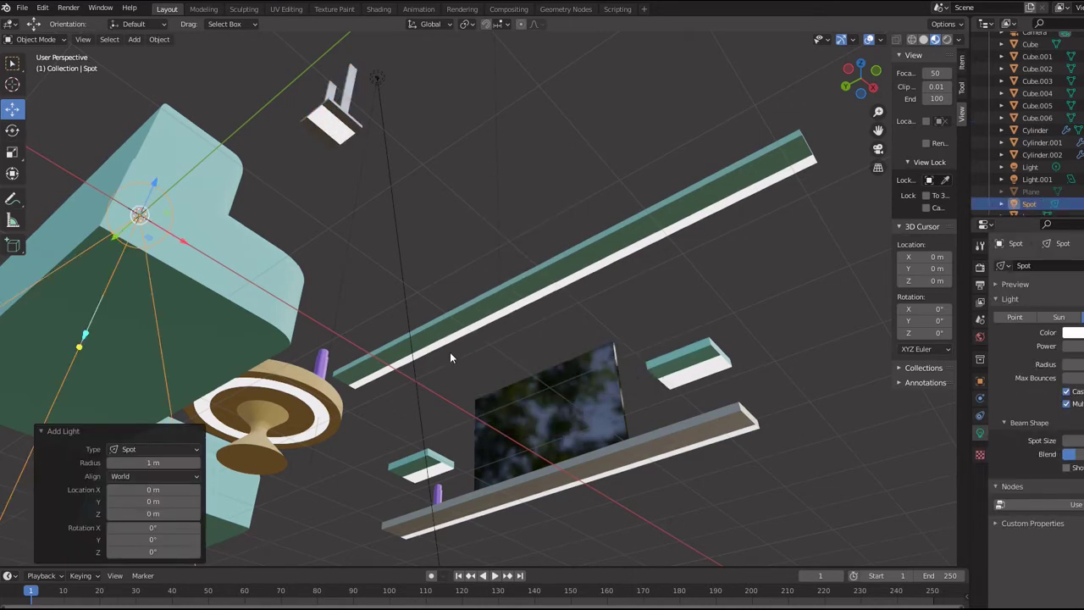
{"action": "key", "text": "KP_0"}
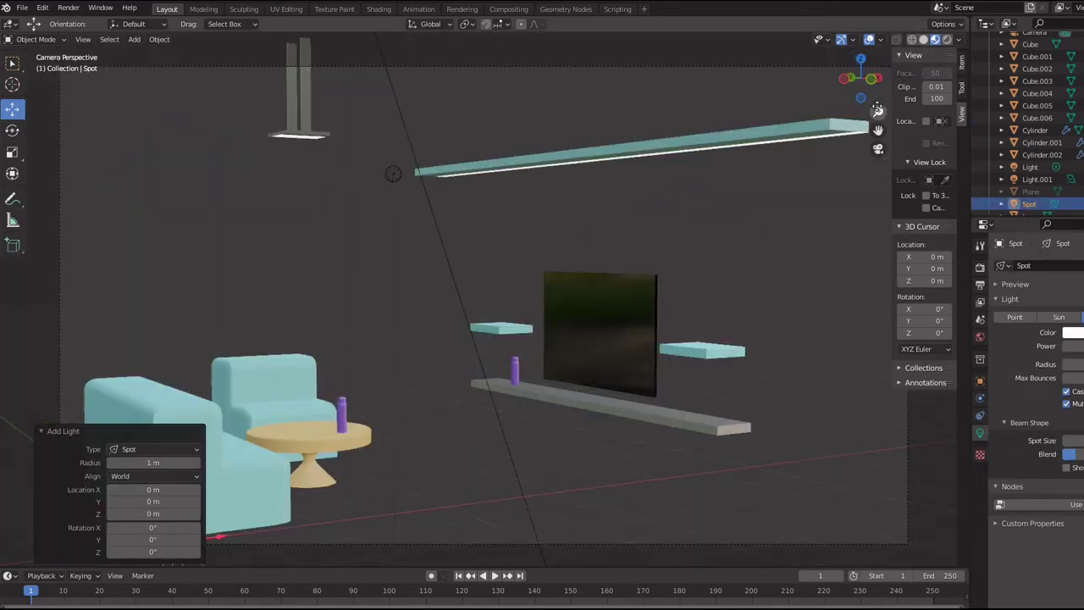
{"action": "left_click_drag", "start_coordinate": [879, 111], "coordinate": [932, 44]}
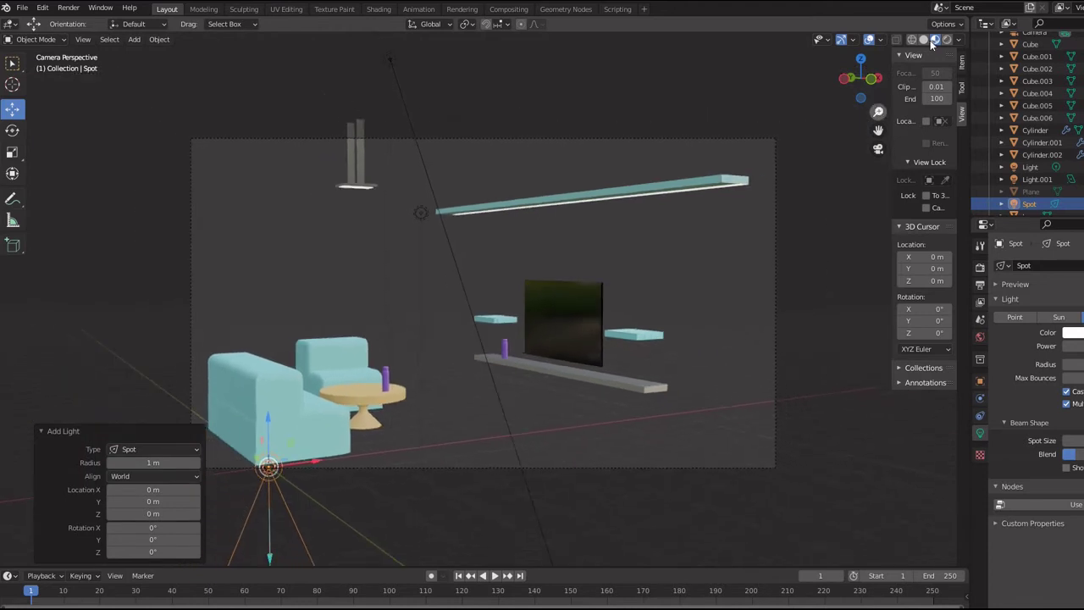
{"action": "left_click", "coordinate": [923, 39]}
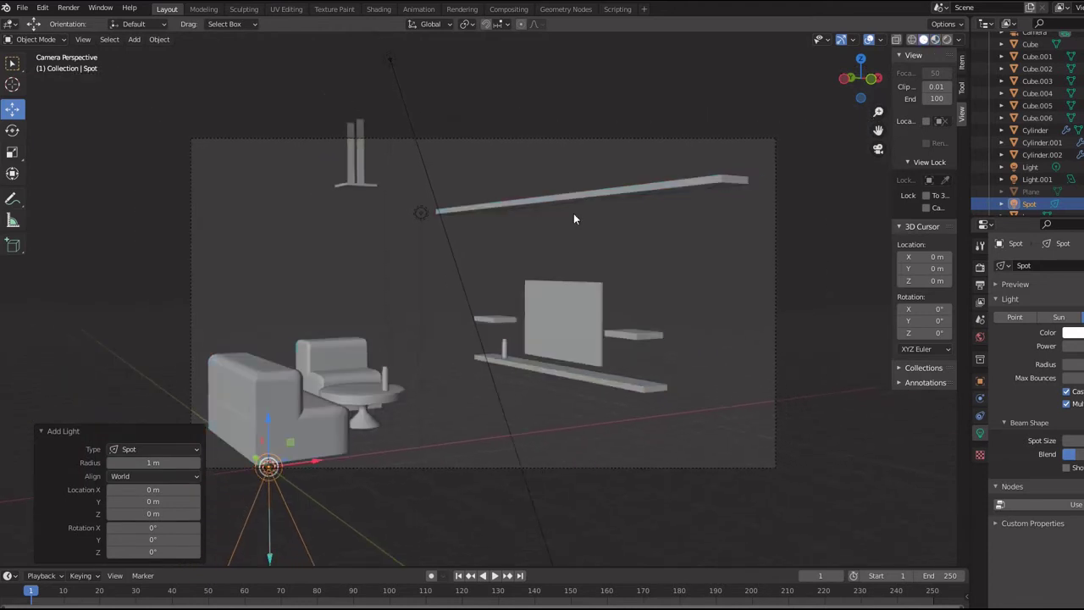
Step: In front view, raise the spot light about 3.3 m and shift it under the fixture
{"action": "key", "text": "KP_1"}
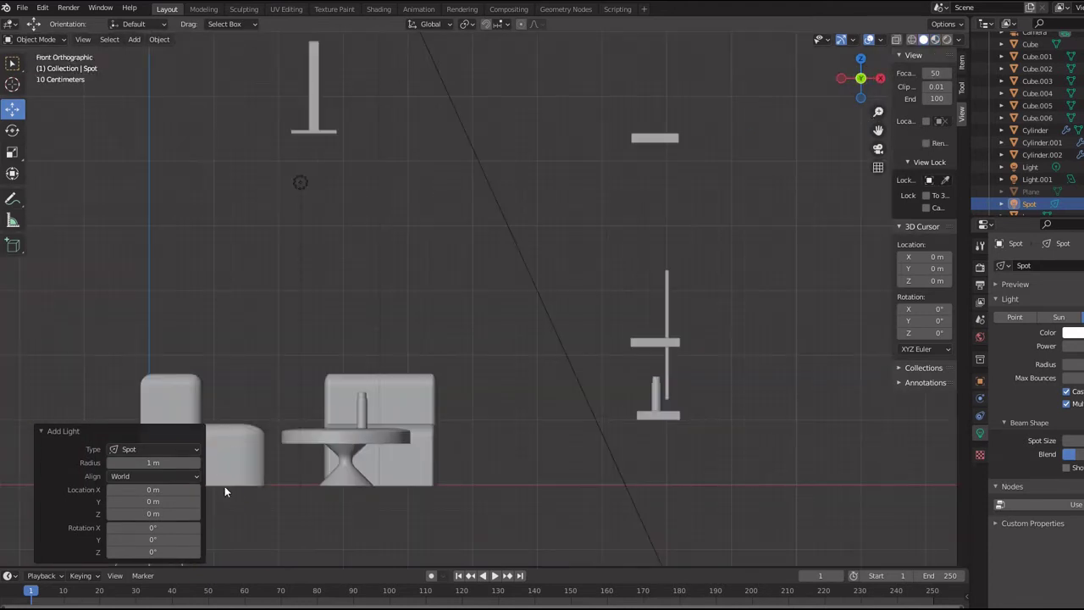
{"action": "left_click", "coordinate": [231, 509]}
{"action": "left_click", "coordinate": [149, 483]}
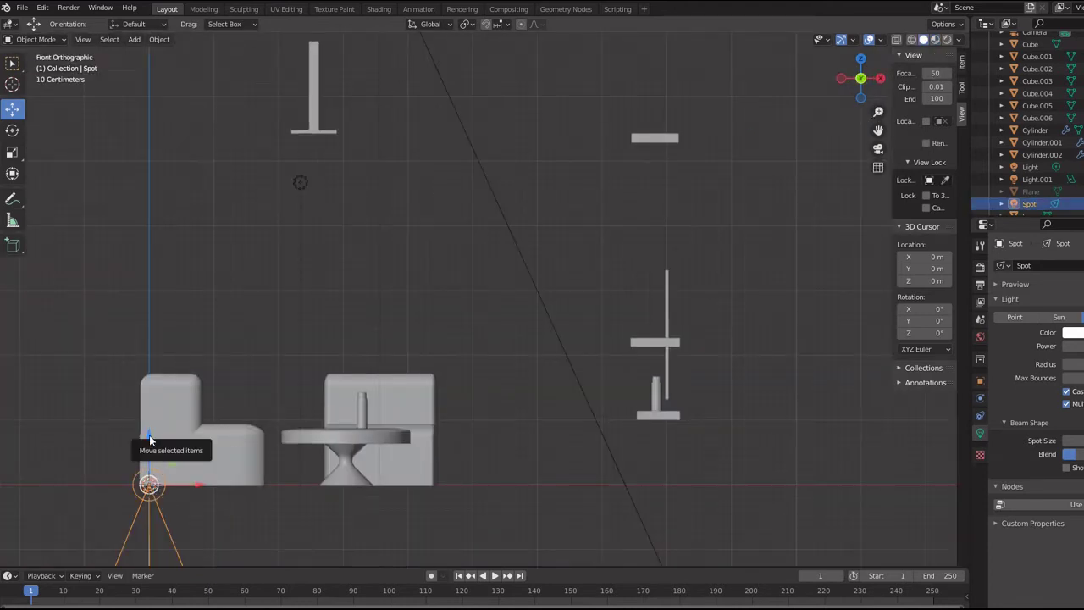
{"action": "mouse_move", "coordinate": [149, 435]}
{"action": "left_mouse_down"}
{"action": "mouse_move", "coordinate": [196, 188]}
{"action": "mouse_move", "coordinate": [196, 61]}
{"action": "left_mouse_up"}
{"action": "left_click_drag", "start_coordinate": [199, 117], "coordinate": [363, 117]}
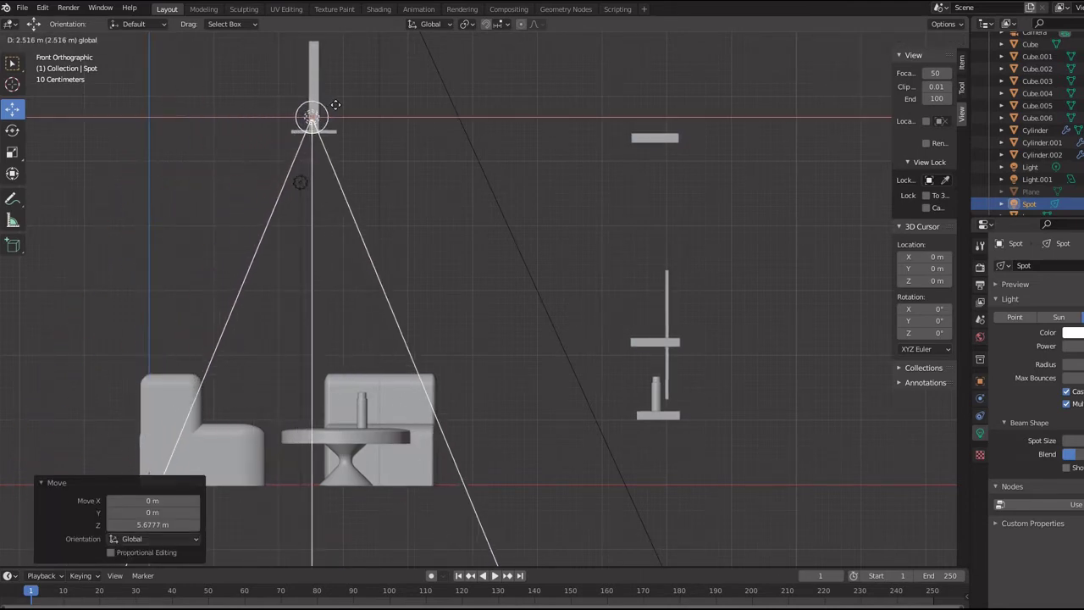
{"action": "left_click_drag", "start_coordinate": [313, 70], "coordinate": [315, 82]}
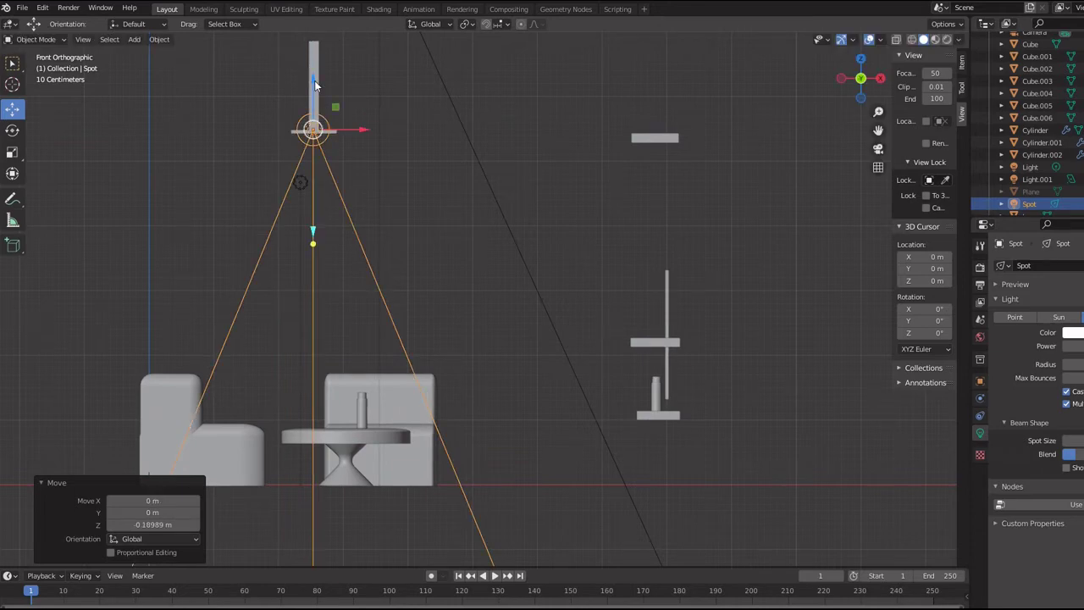
{"action": "key", "text": "KP_3"}
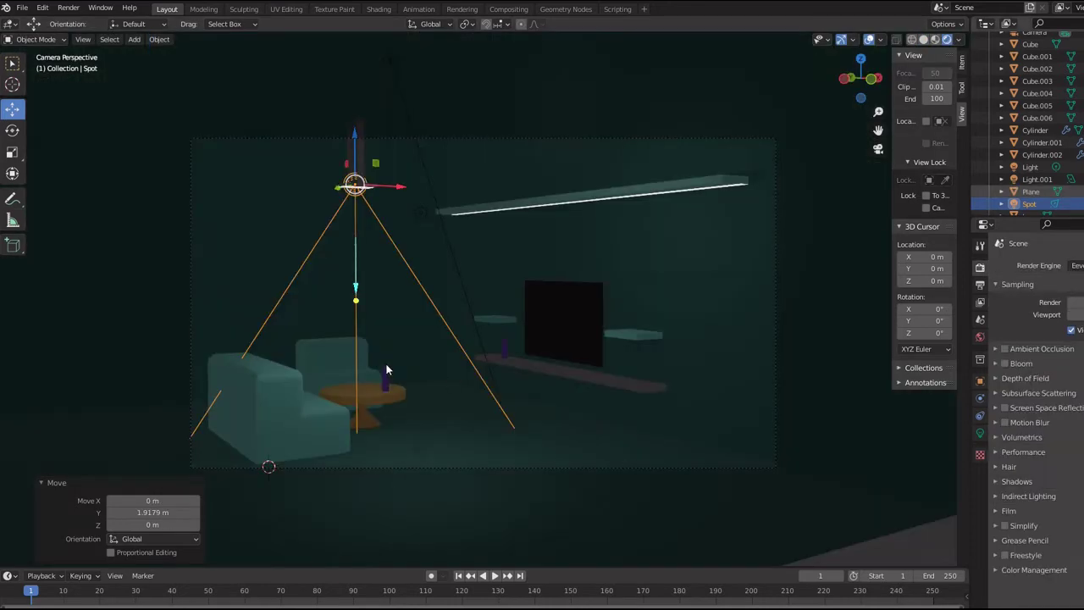
Step: Narrow the spot cone, lower the light 0.868 m on Z, and raise its power
{"action": "left_click_drag", "start_coordinate": [356, 292], "coordinate": [357, 282]}
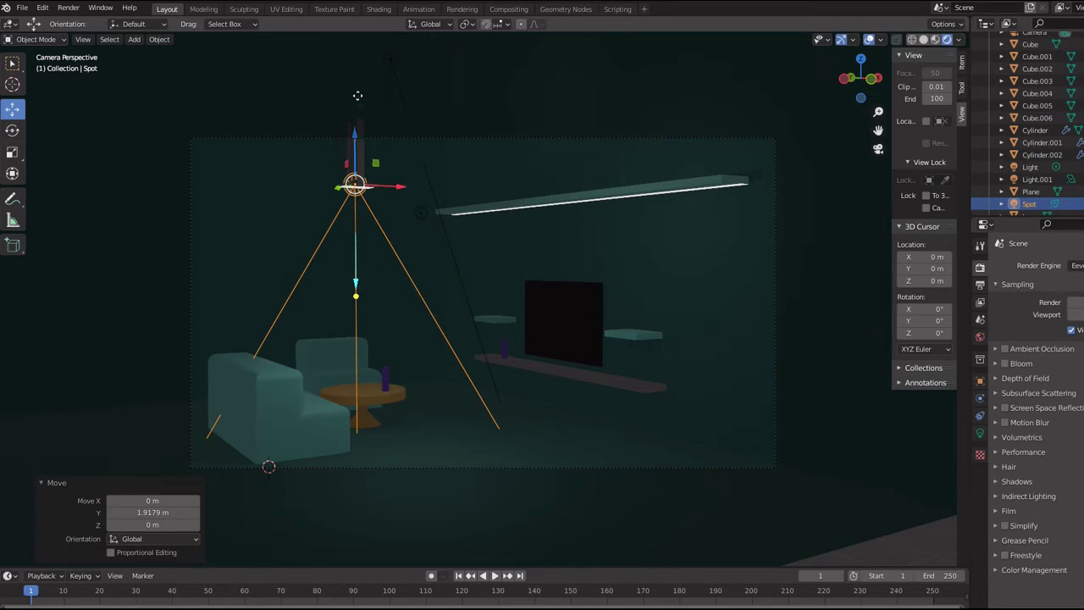
{"action": "left_click_drag", "start_coordinate": [356, 94], "coordinate": [354, 152]}
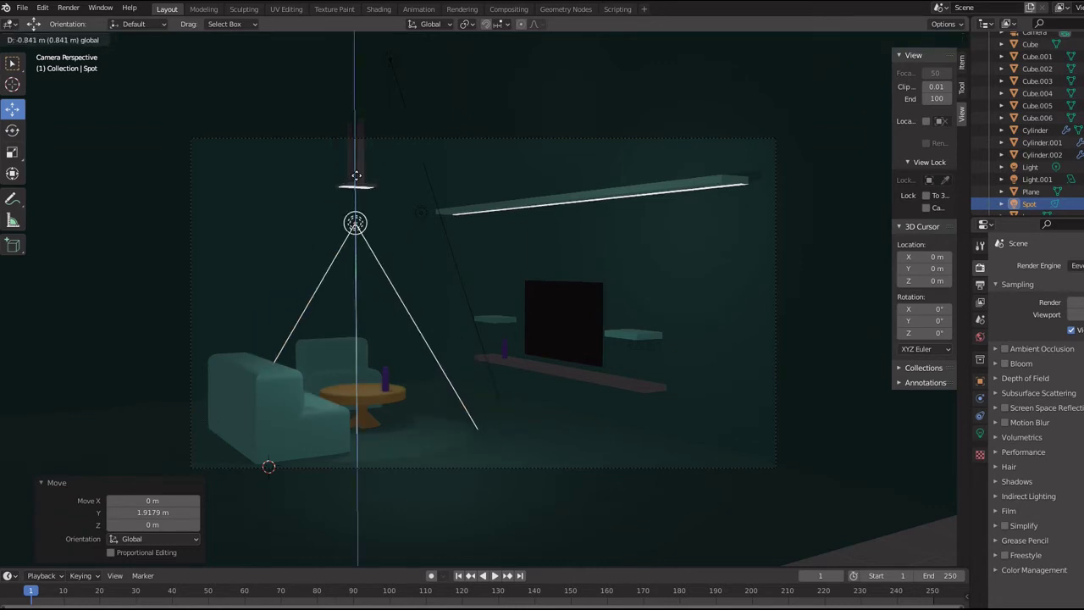
{"action": "left_click", "coordinate": [905, 408]}
{"action": "left_click", "coordinate": [980, 433]}
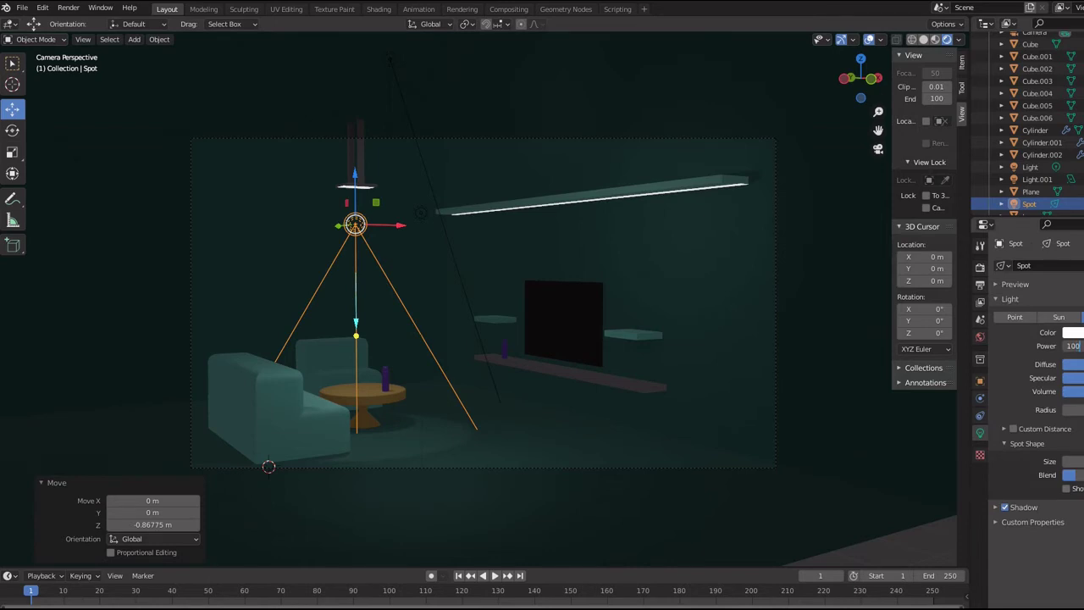
{"action": "key", "text": "Return"}
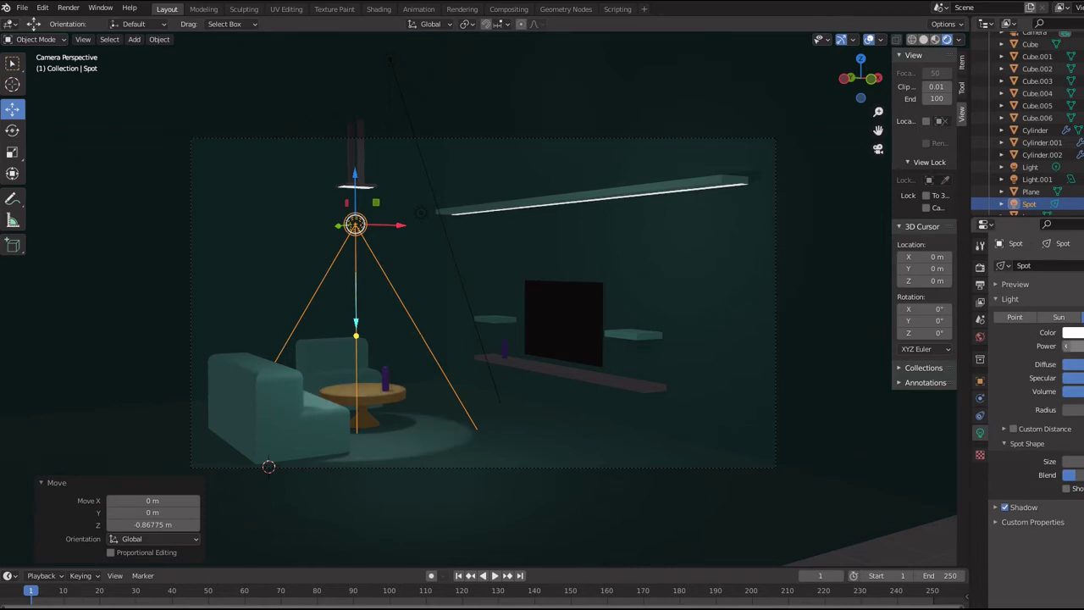
{"action": "left_click", "coordinate": [373, 397]}
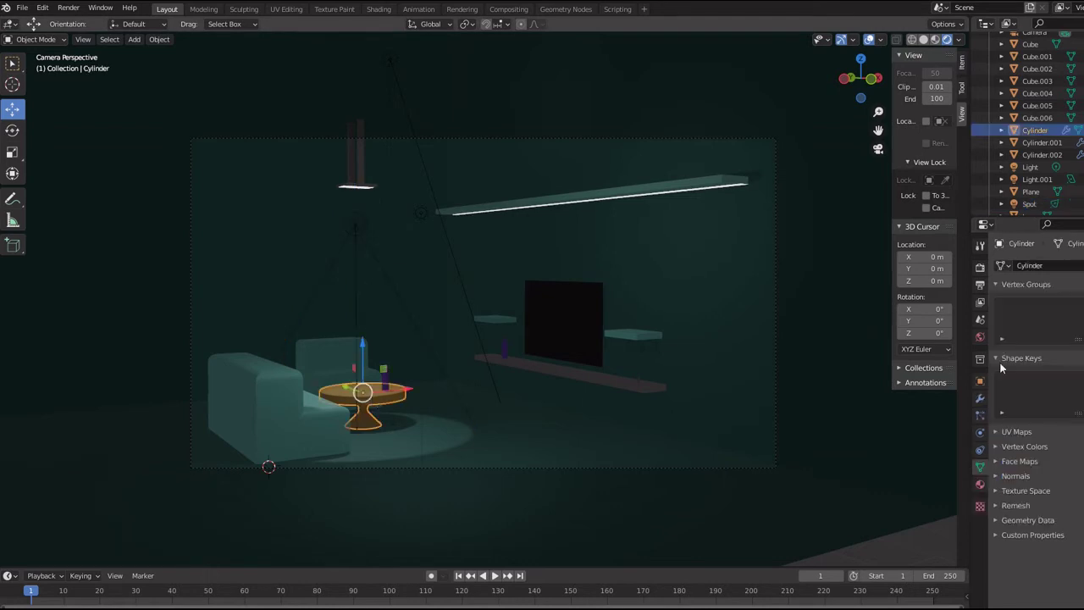
Step: Delete the table's extra Material.018 slot and raise the spot light 1.042 m on Z
{"action": "left_click", "coordinate": [980, 484]}
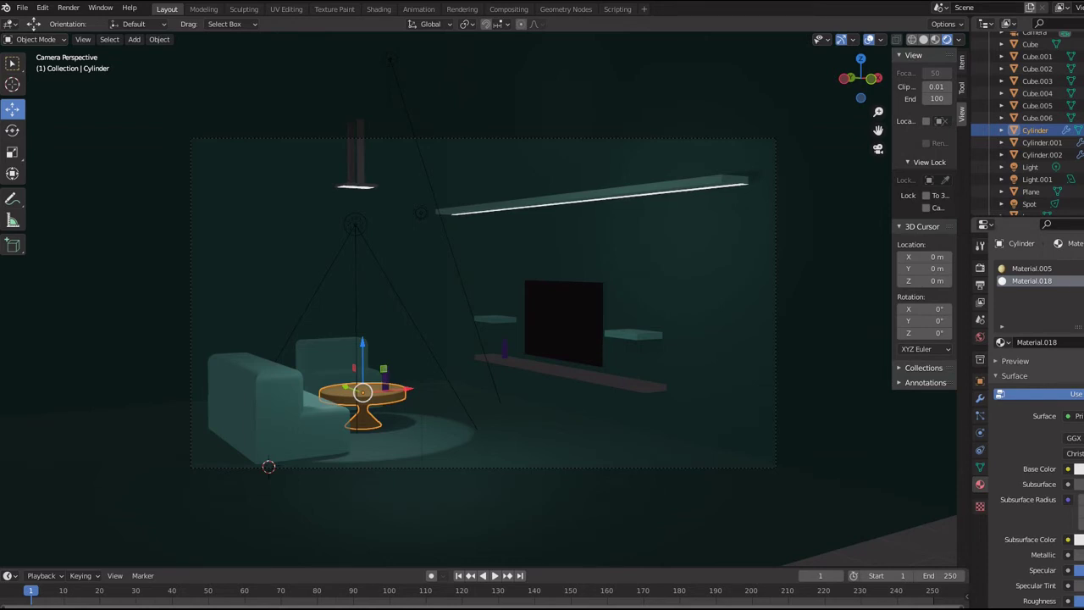
{"action": "left_click", "coordinate": [1080, 282]}
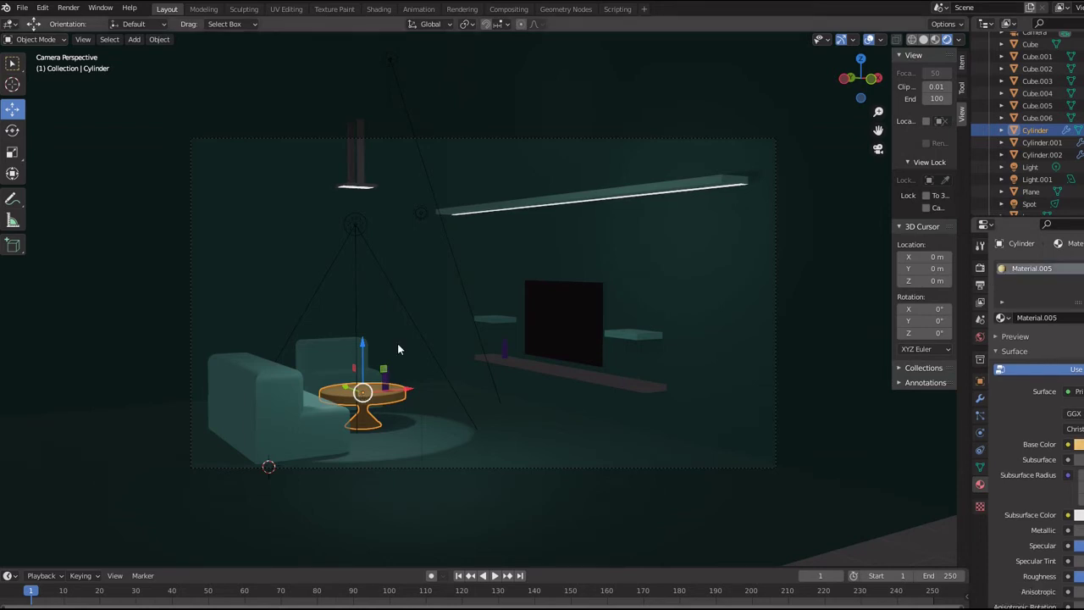
{"action": "left_click", "coordinate": [359, 234]}
{"action": "mouse_move", "coordinate": [357, 156]}
{"action": "left_mouse_down"}
{"action": "mouse_move", "coordinate": [361, 49]}
{"action": "mouse_move", "coordinate": [357, 103]}
{"action": "left_mouse_up"}
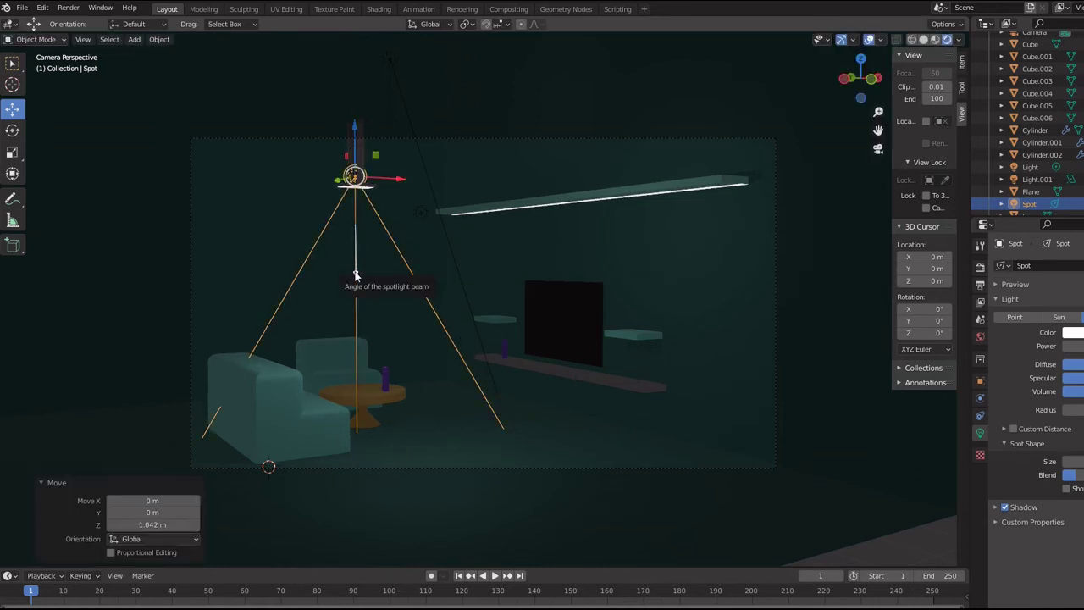
Step: Lower the spot light 0.33256 m, reduce its Power, and widen its beam angle
{"action": "mouse_move", "coordinate": [356, 277]}
{"action": "left_mouse_down"}
{"action": "mouse_move", "coordinate": [355, 261]}
{"action": "mouse_move", "coordinate": [356, 273]}
{"action": "left_mouse_up"}
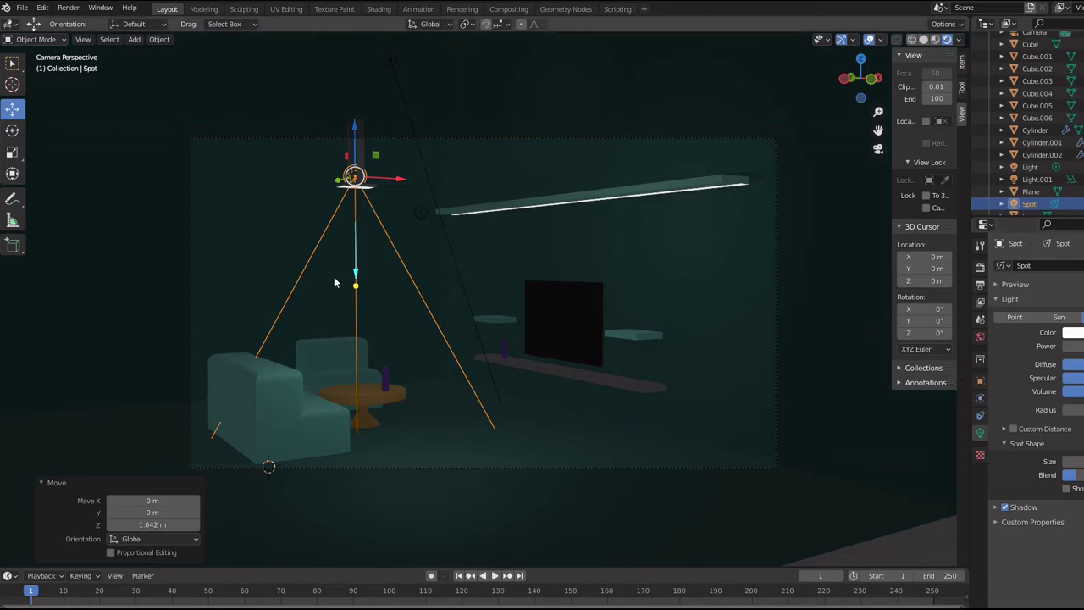
{"action": "left_click", "coordinate": [343, 194]}
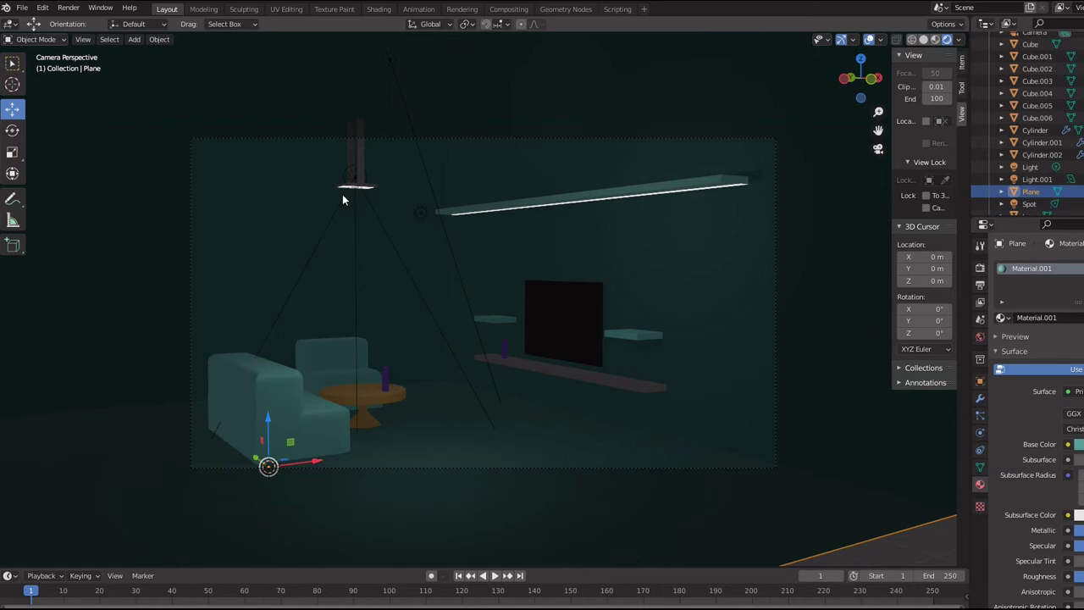
{"action": "left_click", "coordinate": [342, 195]}
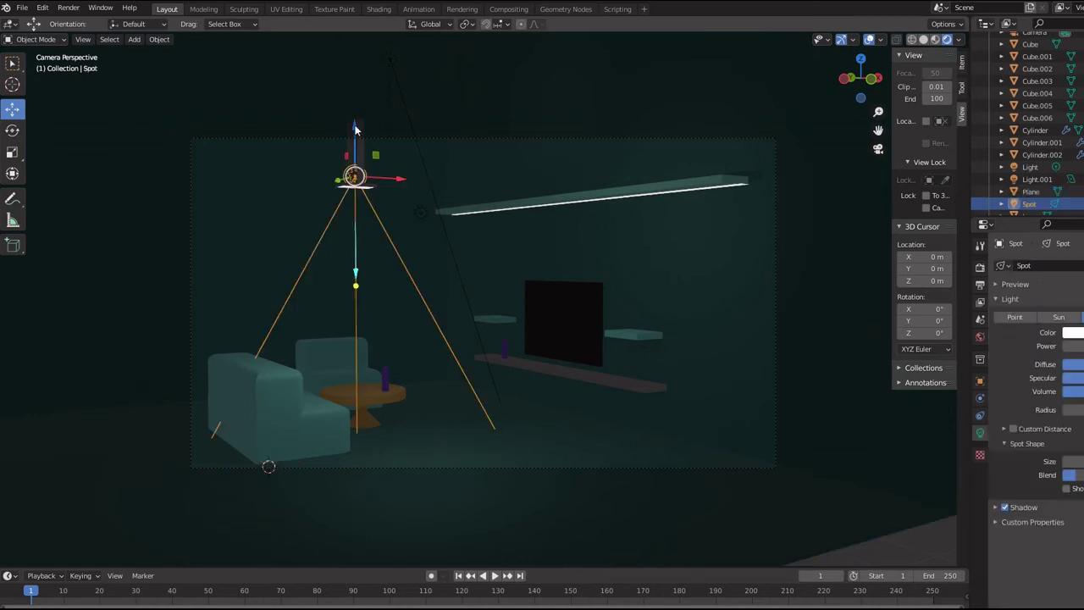
{"action": "left_click_drag", "start_coordinate": [357, 127], "coordinate": [356, 148]}
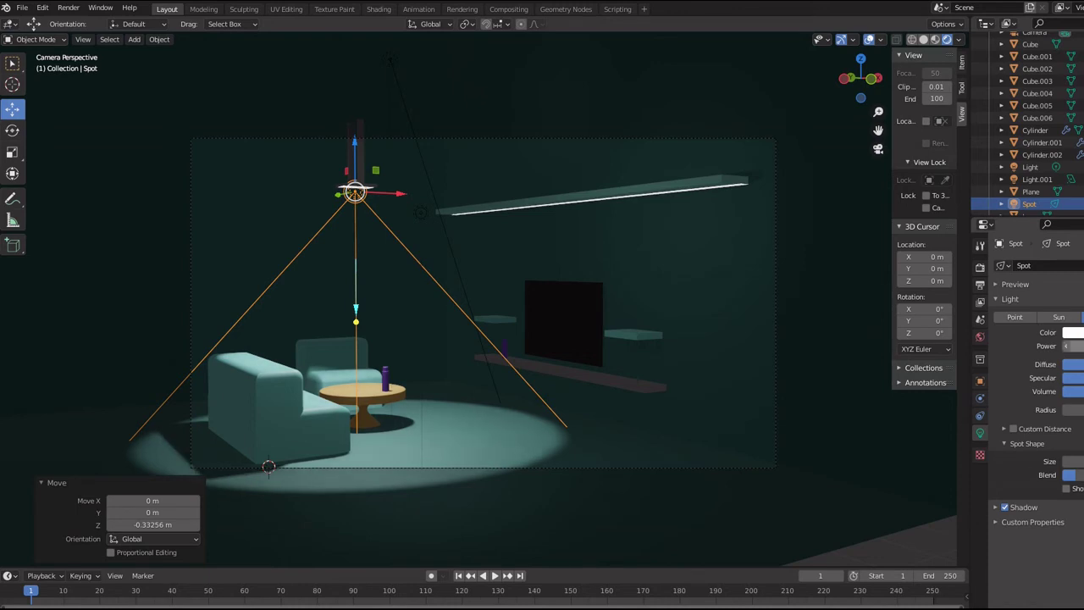
{"action": "left_click", "coordinate": [1070, 345]}
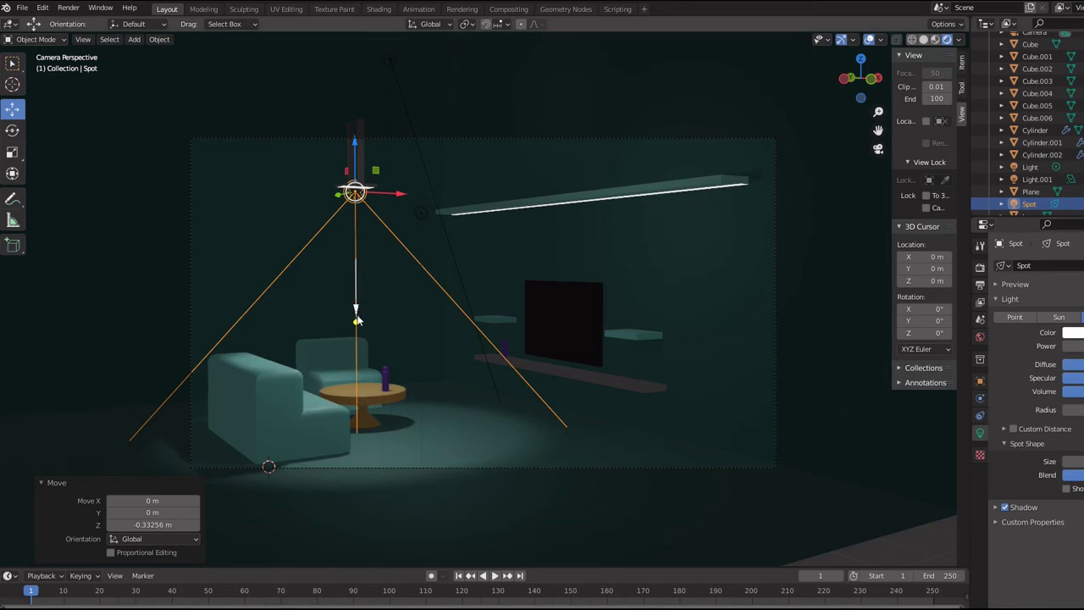
{"action": "left_click_drag", "start_coordinate": [356, 311], "coordinate": [357, 322]}
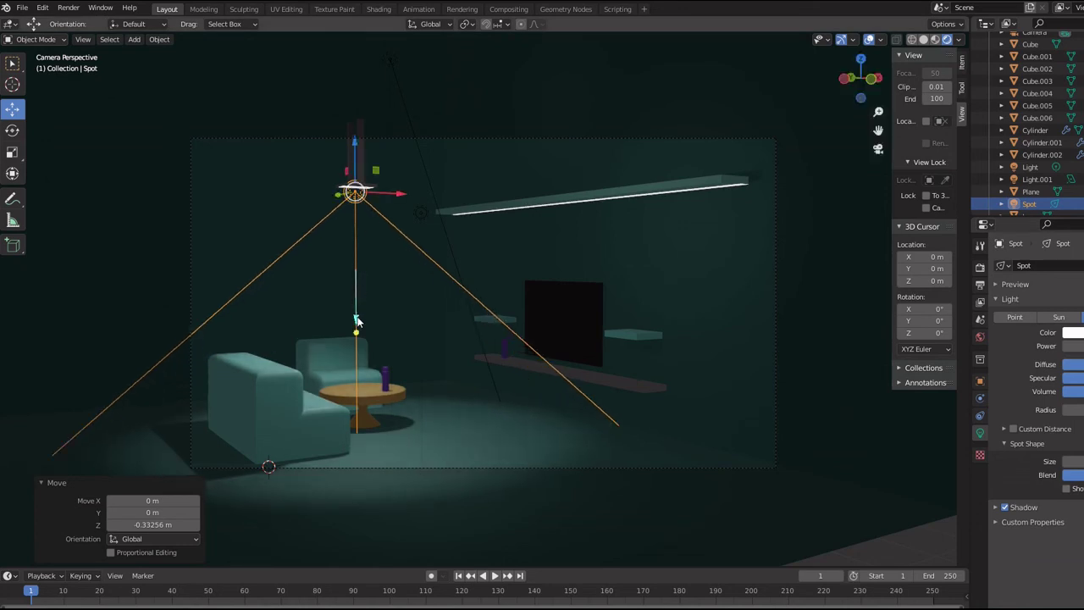
{"action": "left_click", "coordinate": [333, 197]}
Step: Set the render engine to Cycles, then return to the spot light's properties
{"action": "left_click", "coordinate": [981, 268]}
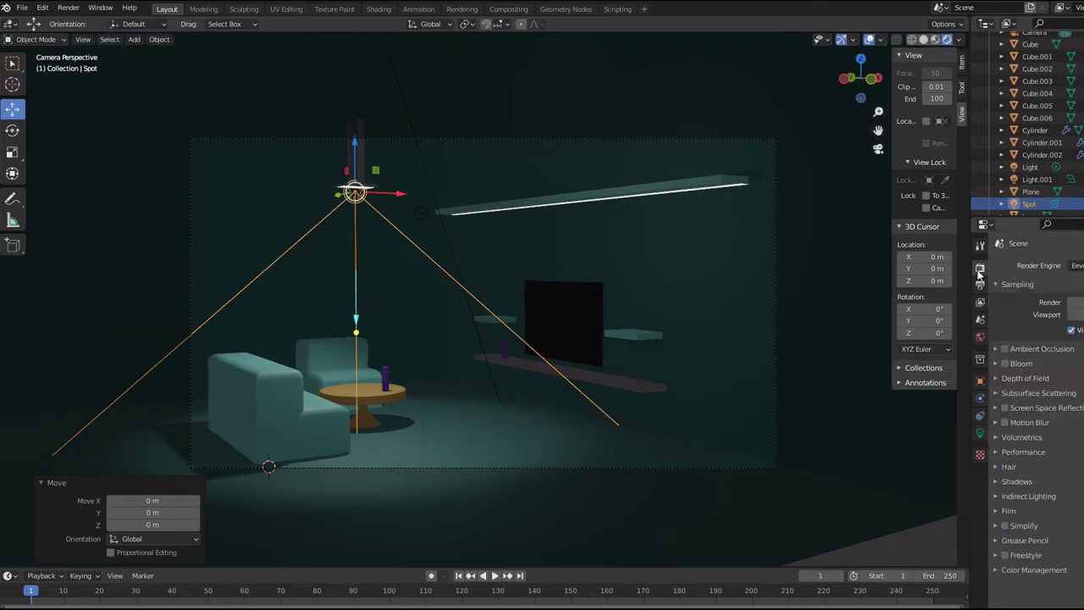
{"action": "left_click", "coordinate": [1074, 265]}
{"action": "left_click", "coordinate": [1074, 307]}
{"action": "left_click", "coordinate": [980, 433]}
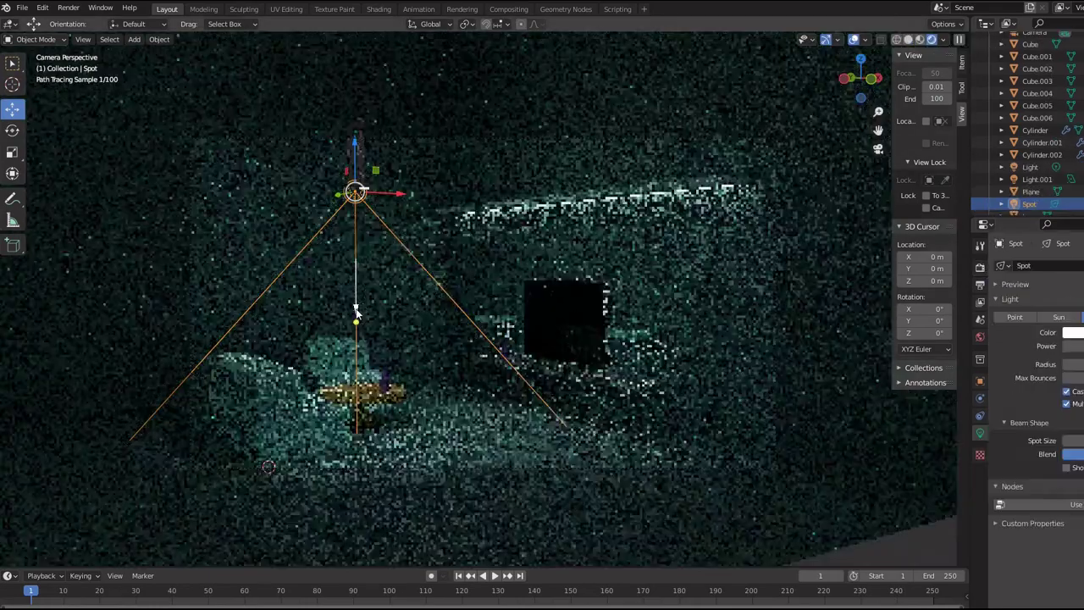
{"action": "left_click", "coordinate": [356, 312]}
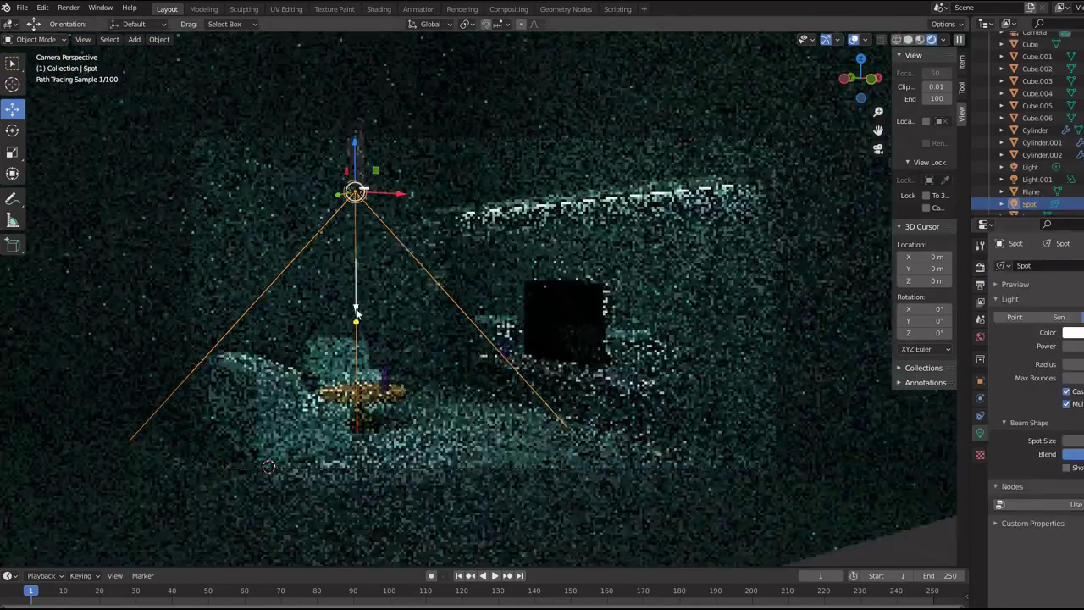